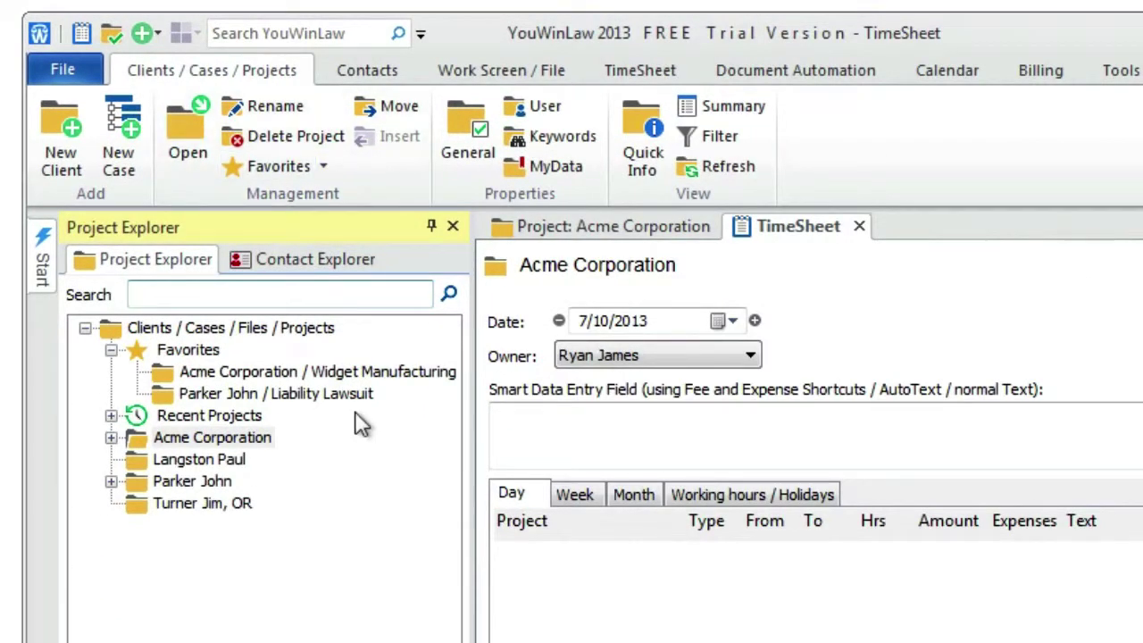
Open the Parker John and Widget Manufacturing projects from Favorites, then the Acme Corporation project
double_click(261, 393)
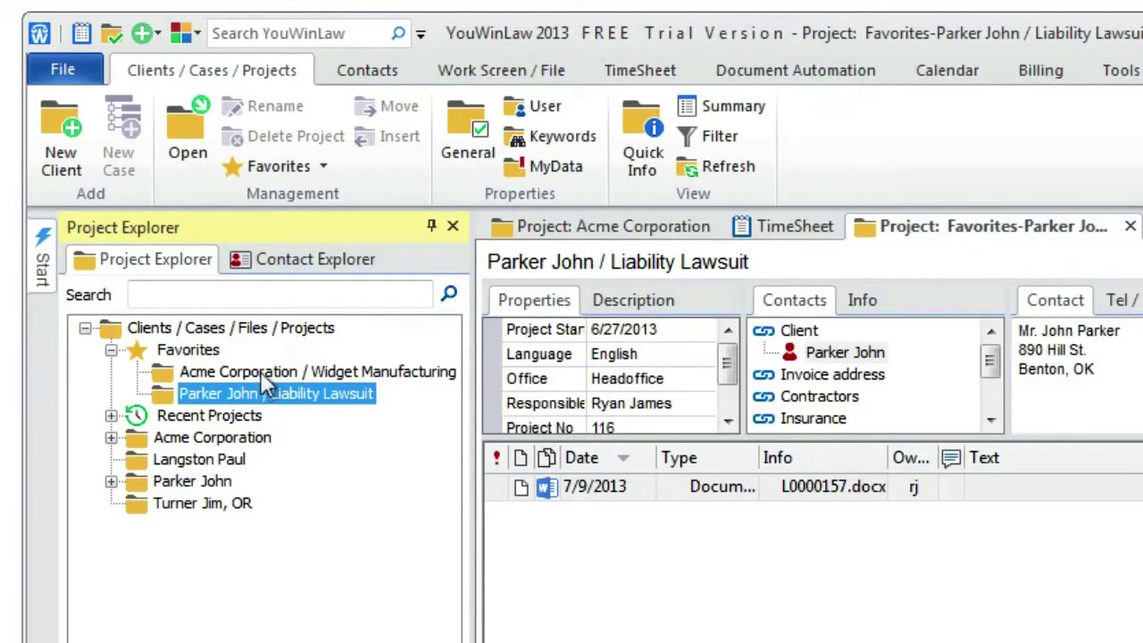
right_click(260, 372)
left_click(327, 415)
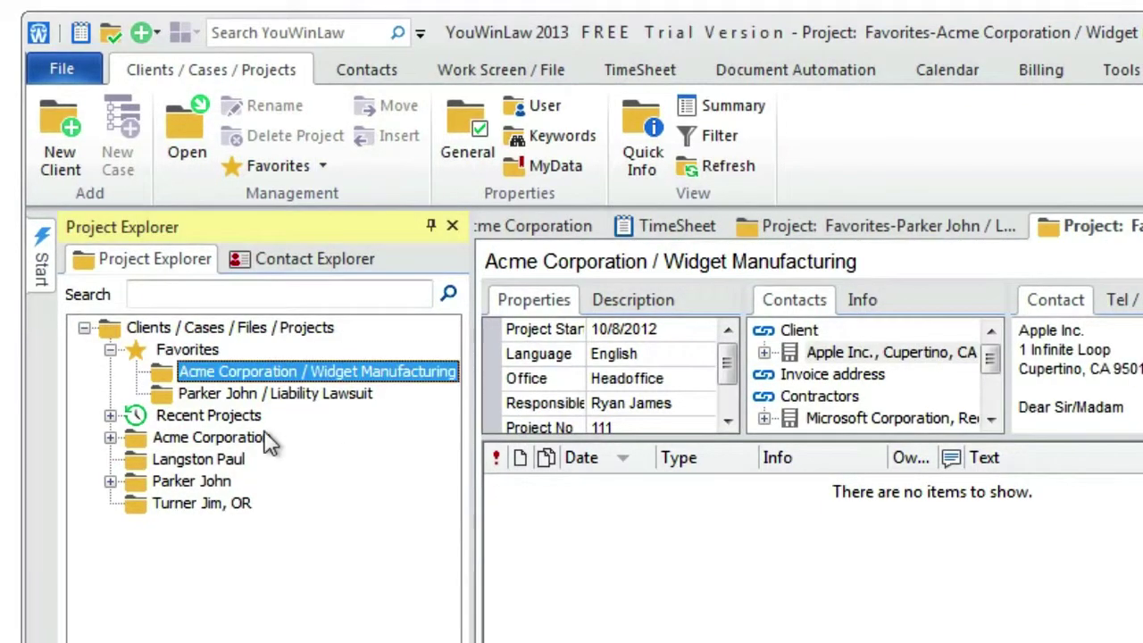
left_click(259, 440)
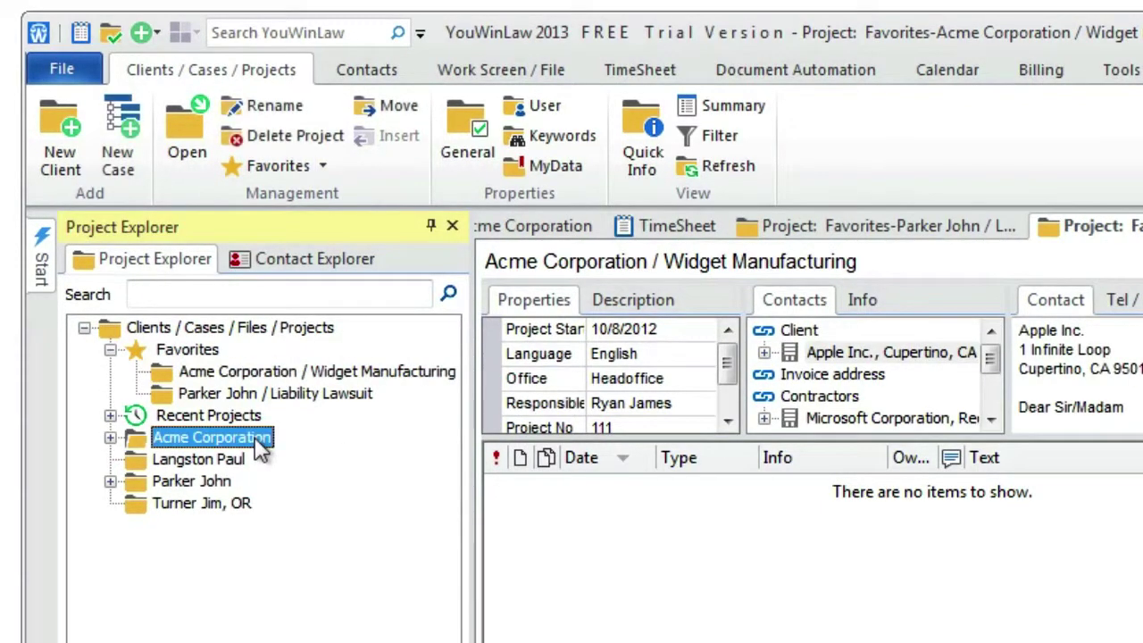
left_click(176, 125)
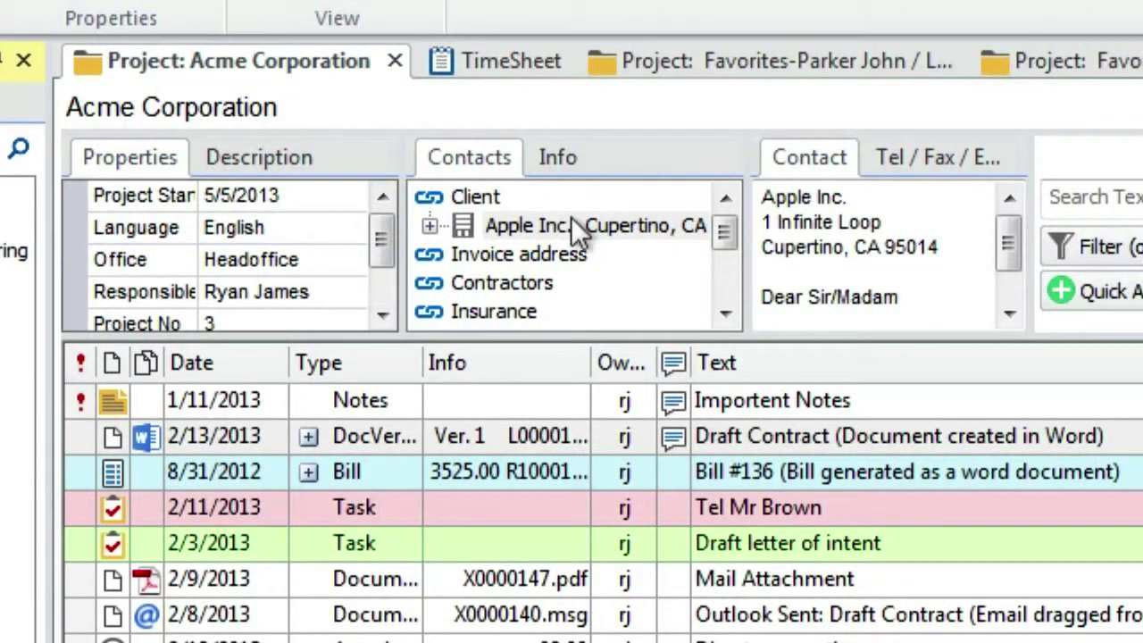
Open the Apple Inc. client contact, edit it and save it
double_click(570, 217)
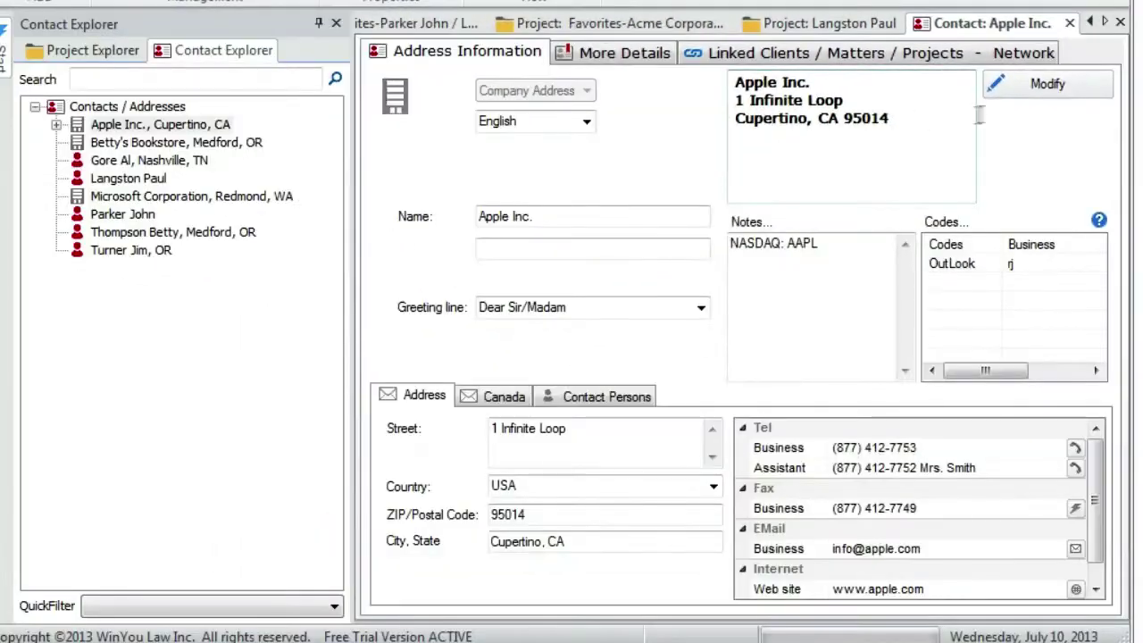
left_click(1038, 94)
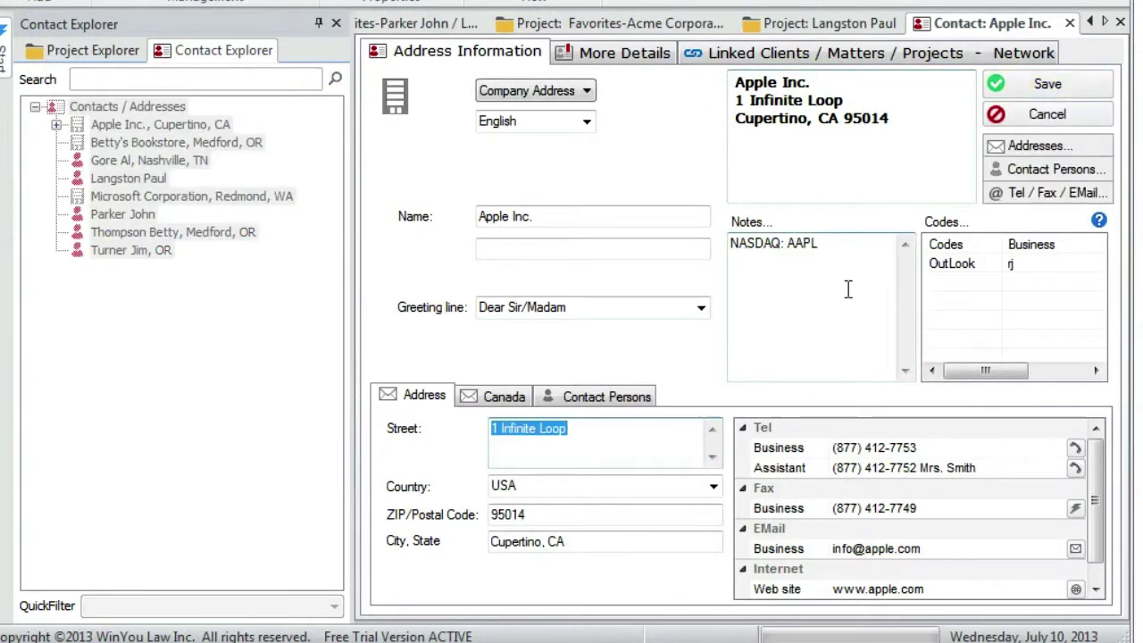
left_click(1040, 83)
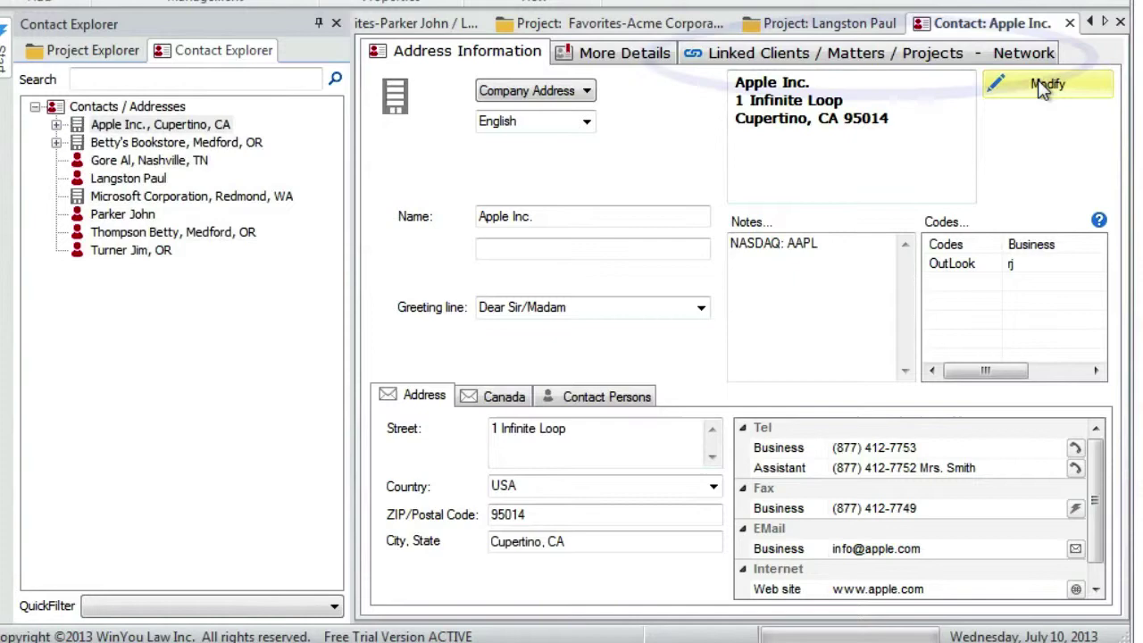
In the linked-clients network, give Betty's Bookstore an 'Employer of' link to Thompson Betty
left_click(853, 53)
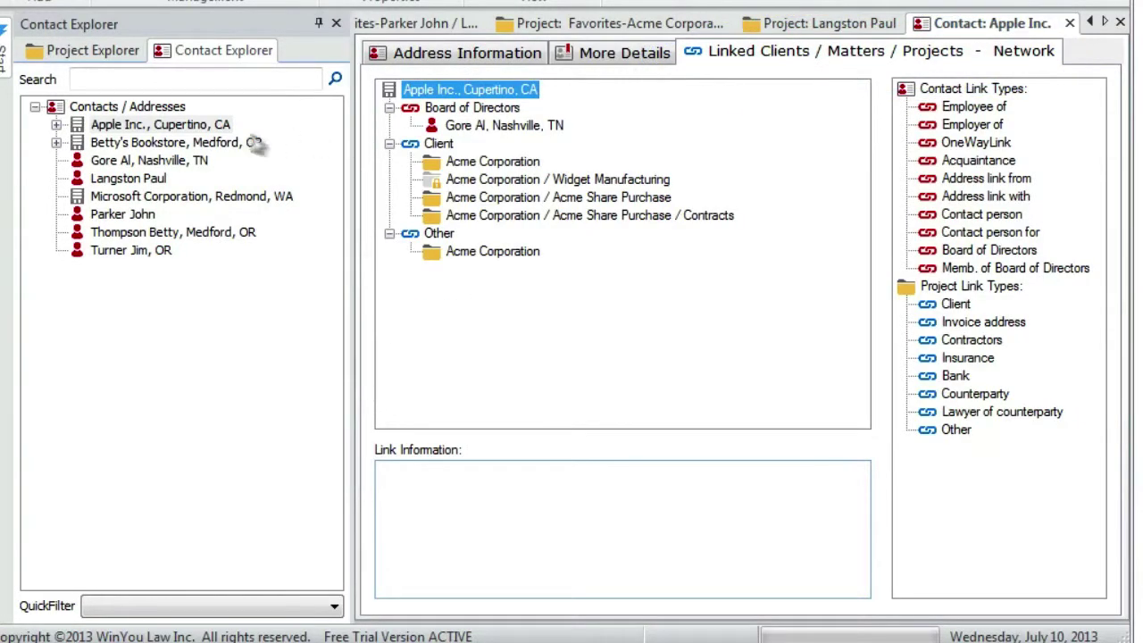
left_click(177, 145)
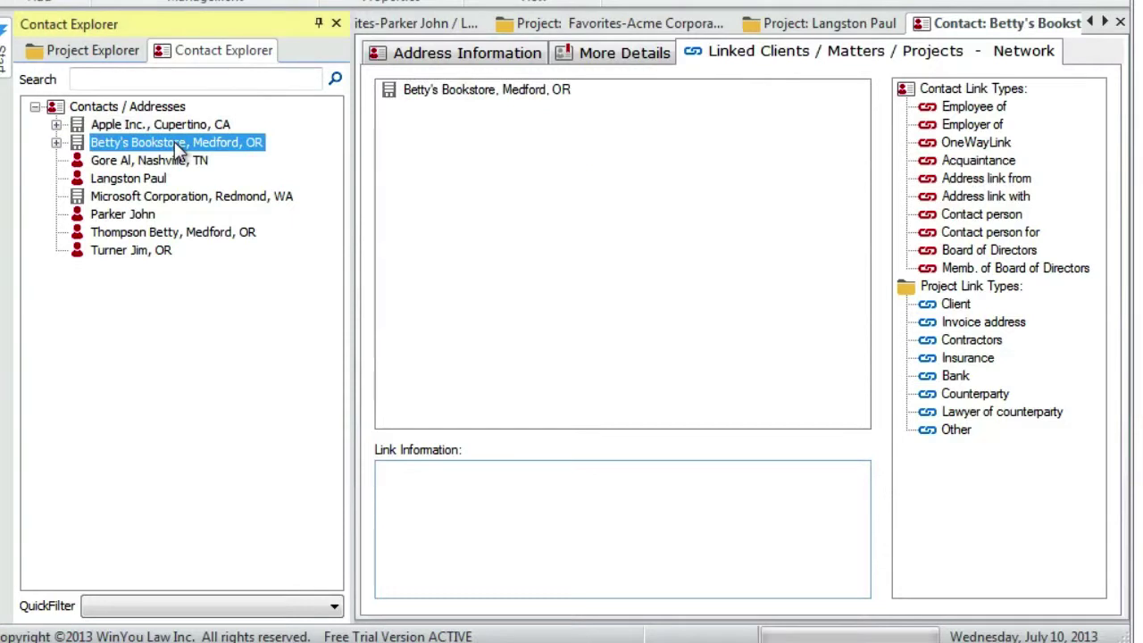
left_click_drag(174, 145, 759, 114)
double_click(972, 125)
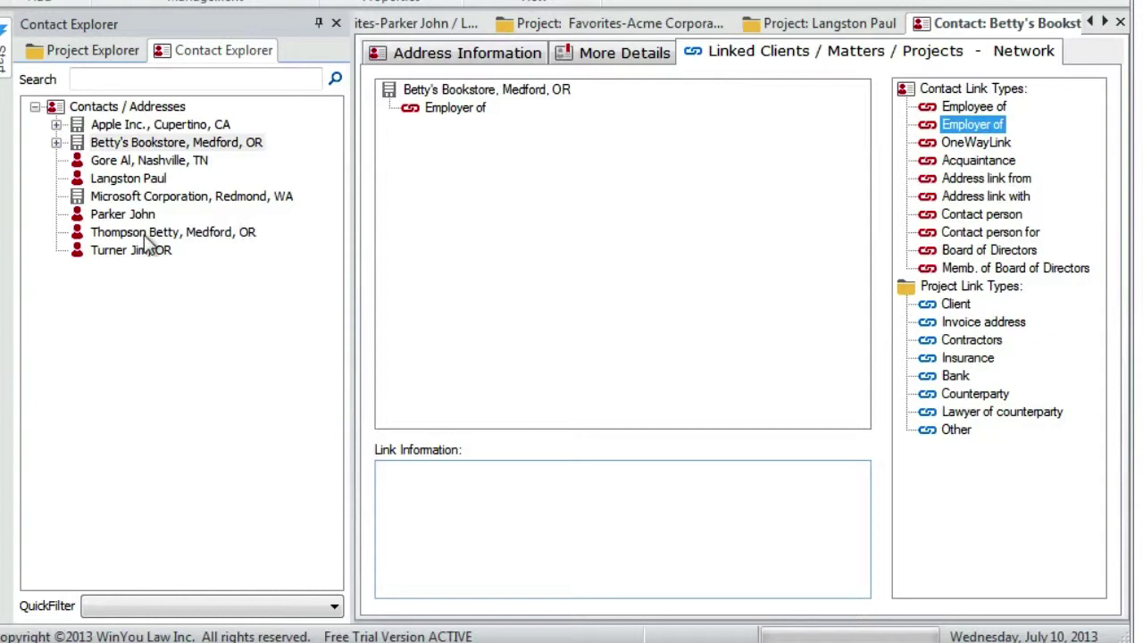
left_click_drag(138, 239, 462, 114)
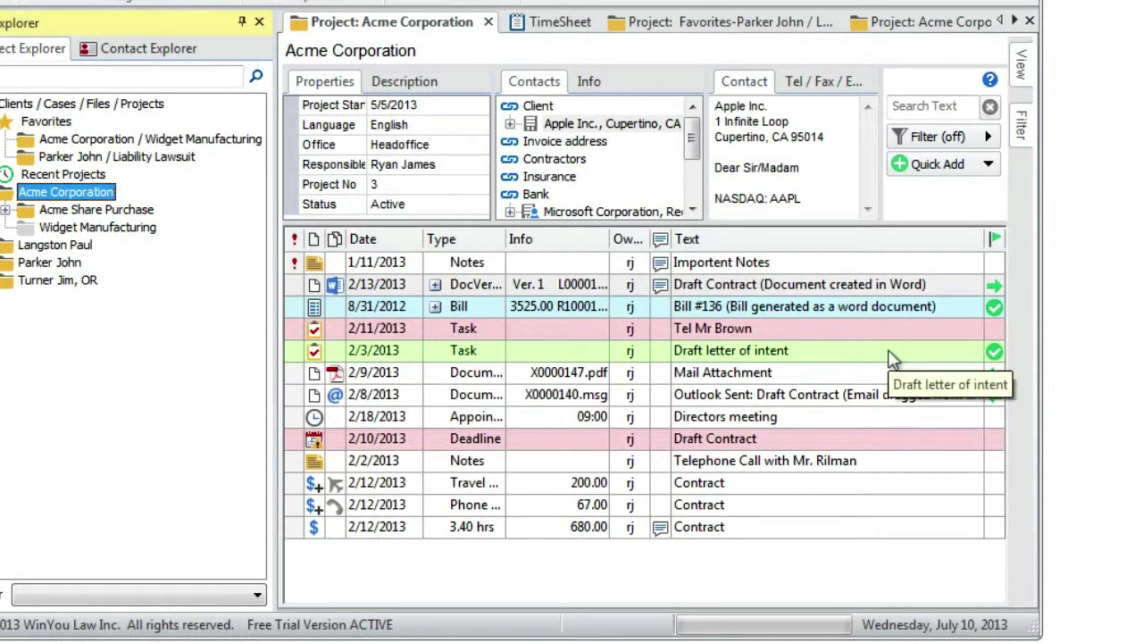
Sort the Acme entries by Text, then by Info descending, and preview the Draft Contract document
right_click(558, 248)
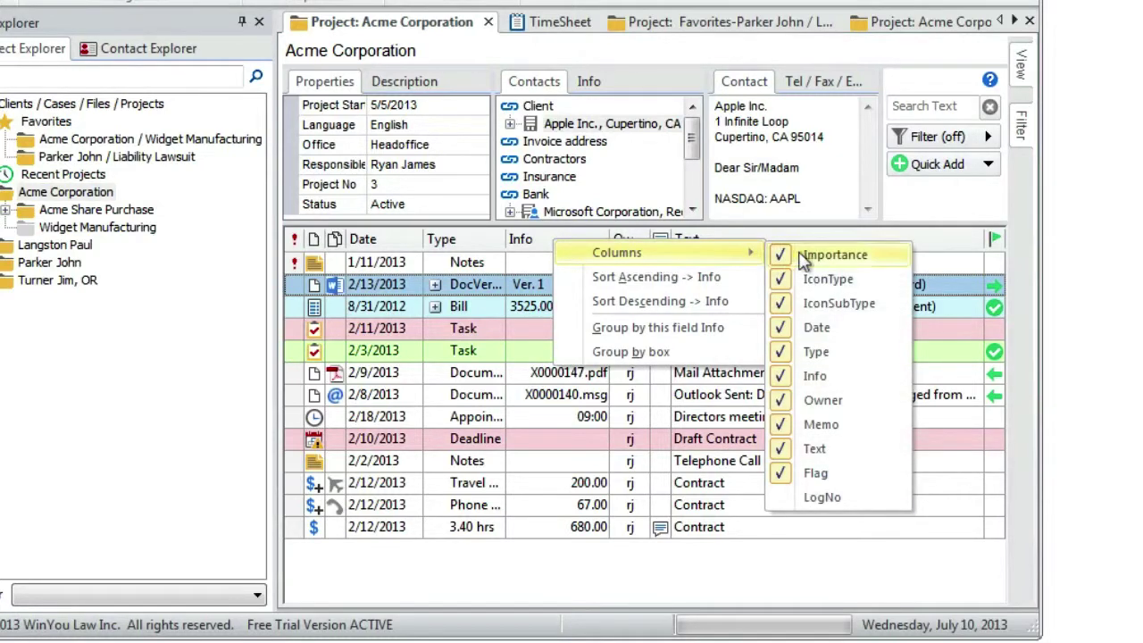
mouse_move(625, 253)
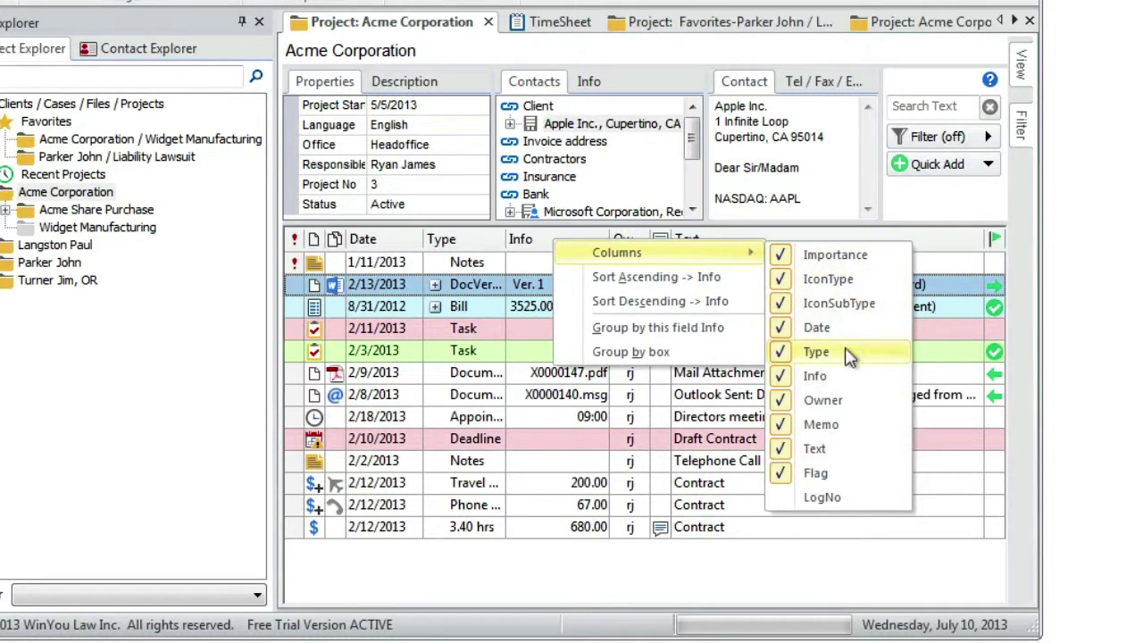
left_click(935, 245)
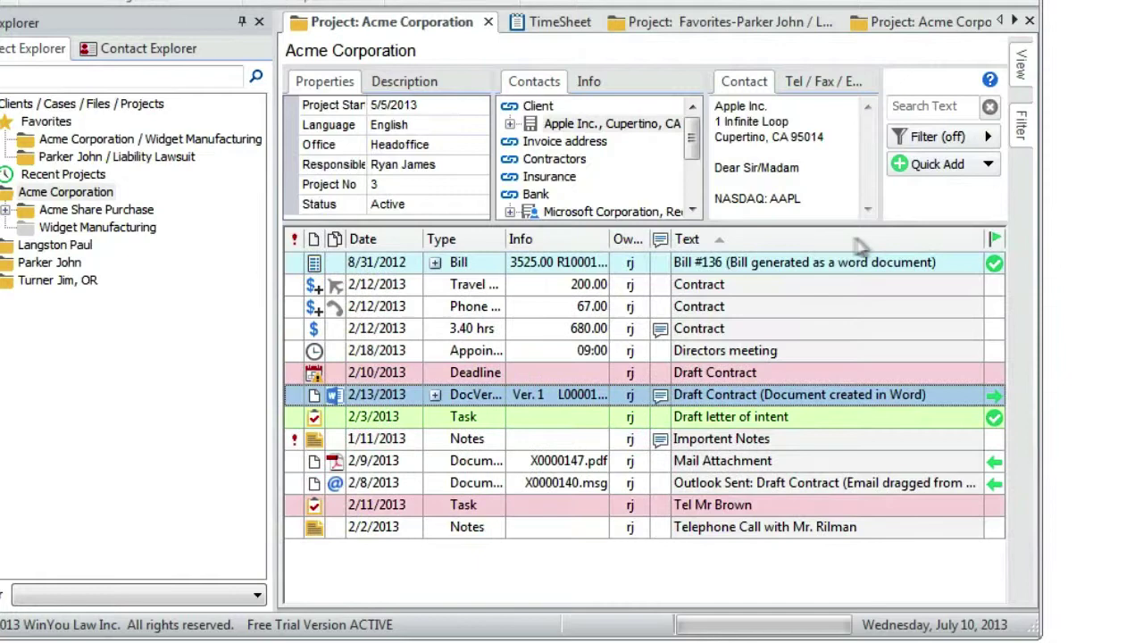
left_click(753, 247)
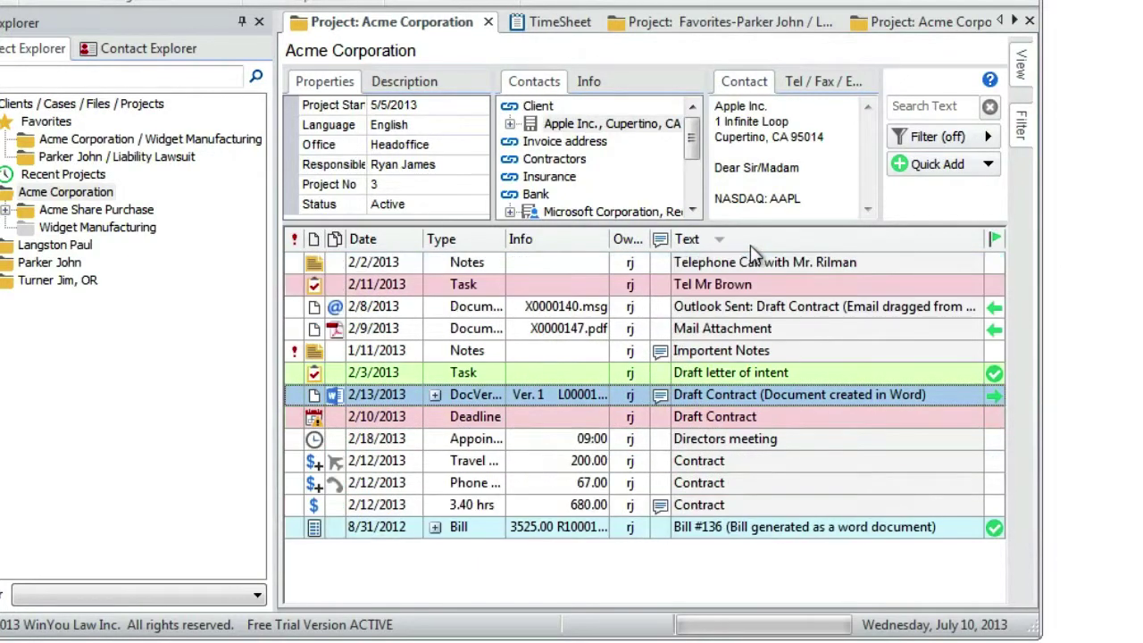
left_click(550, 248)
left_click(550, 248)
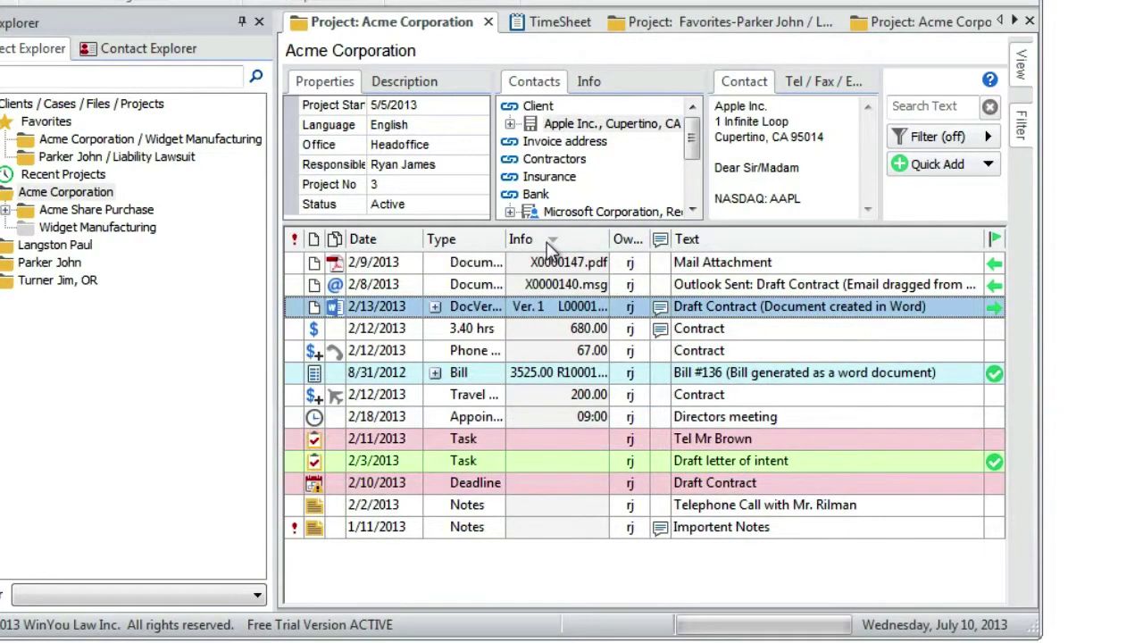
double_click(552, 266)
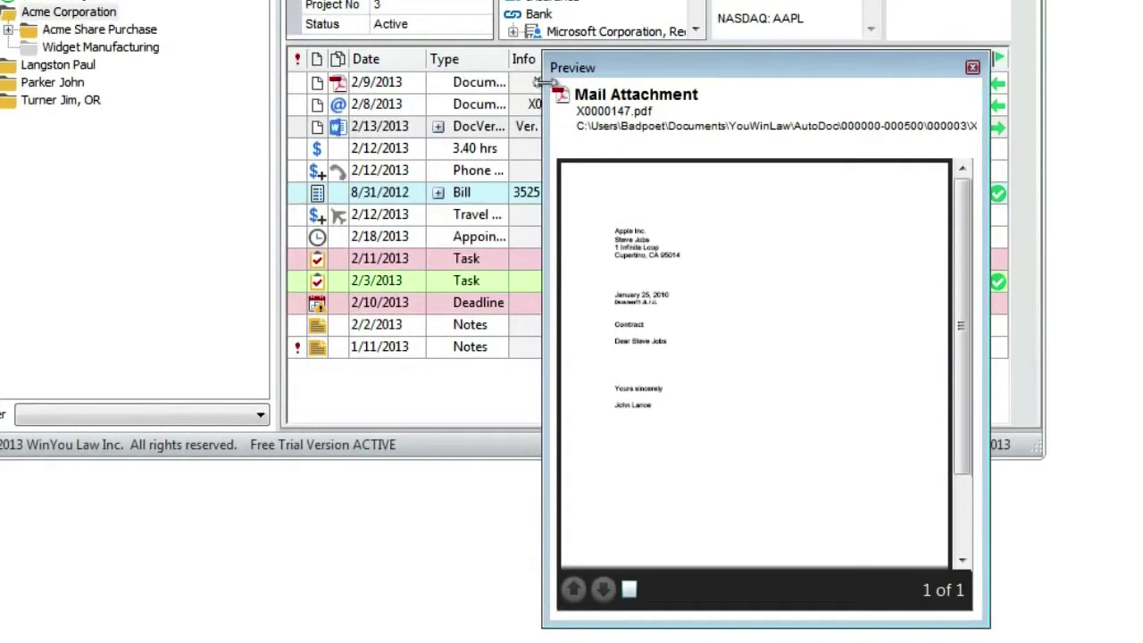
mouse_move(558, 306)
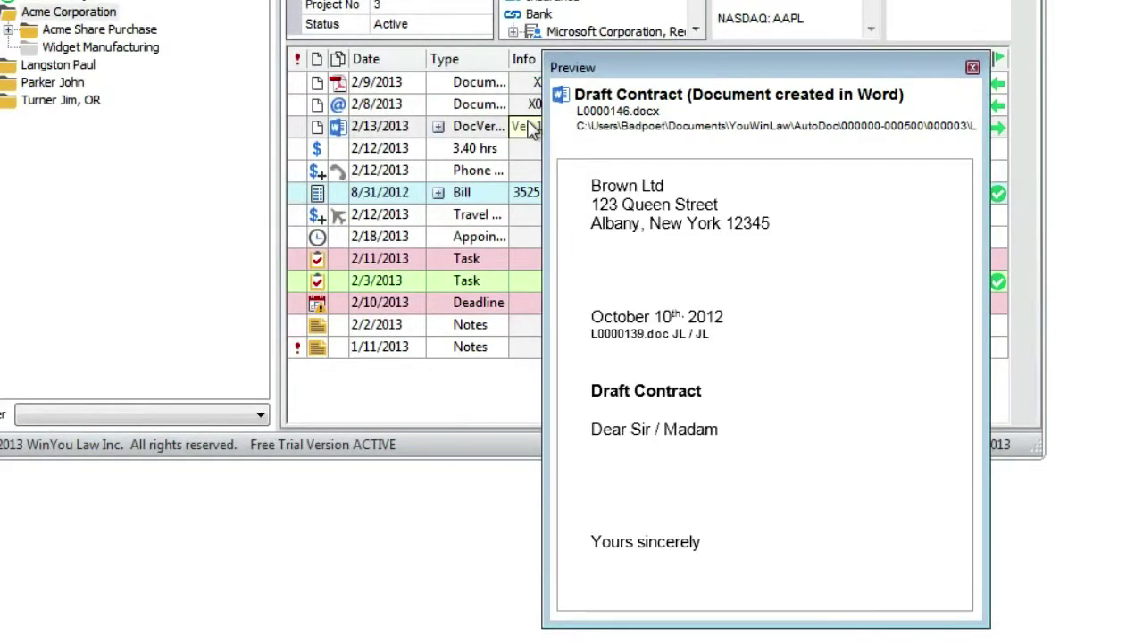
Close the preview and set the Mail Attachment entry's importance to High
left_click(531, 129)
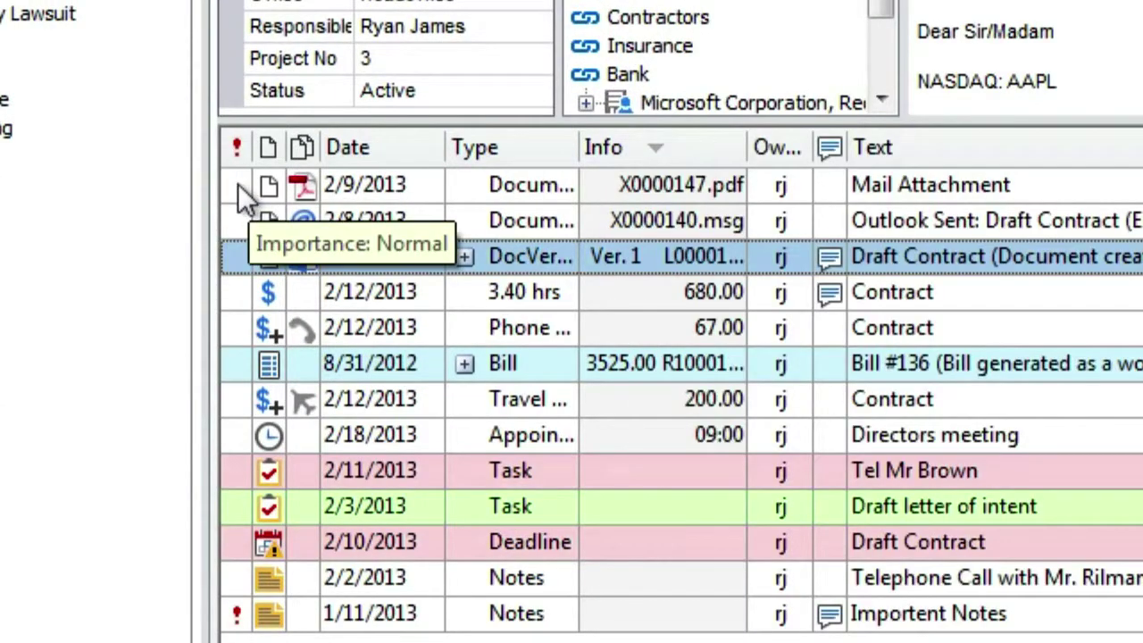
left_click(238, 185)
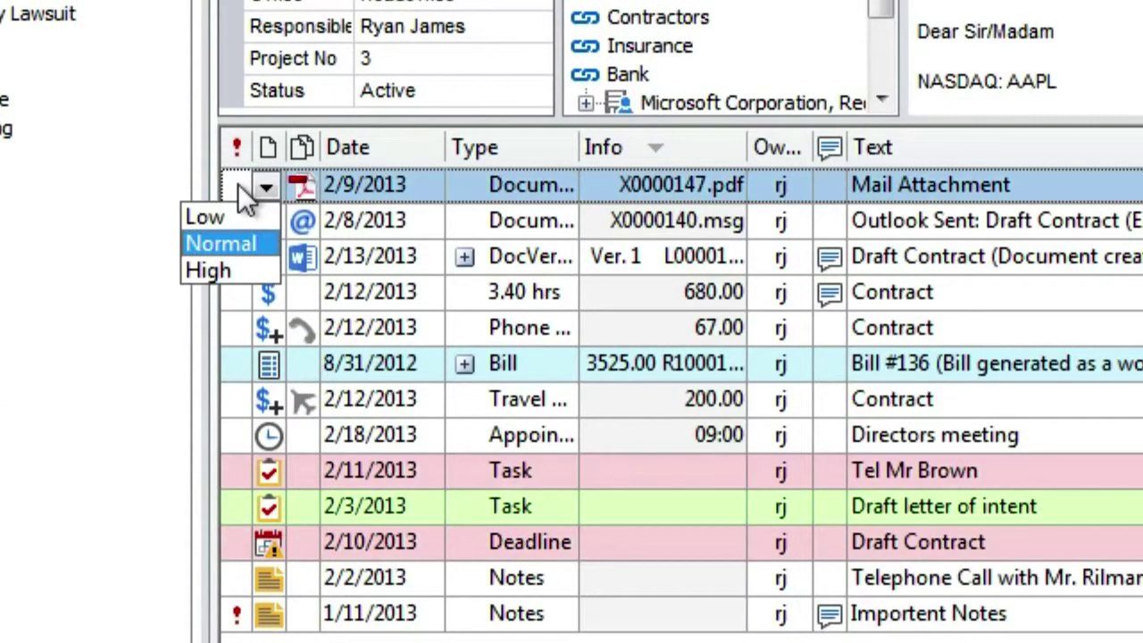
left_click(219, 270)
left_click(237, 144)
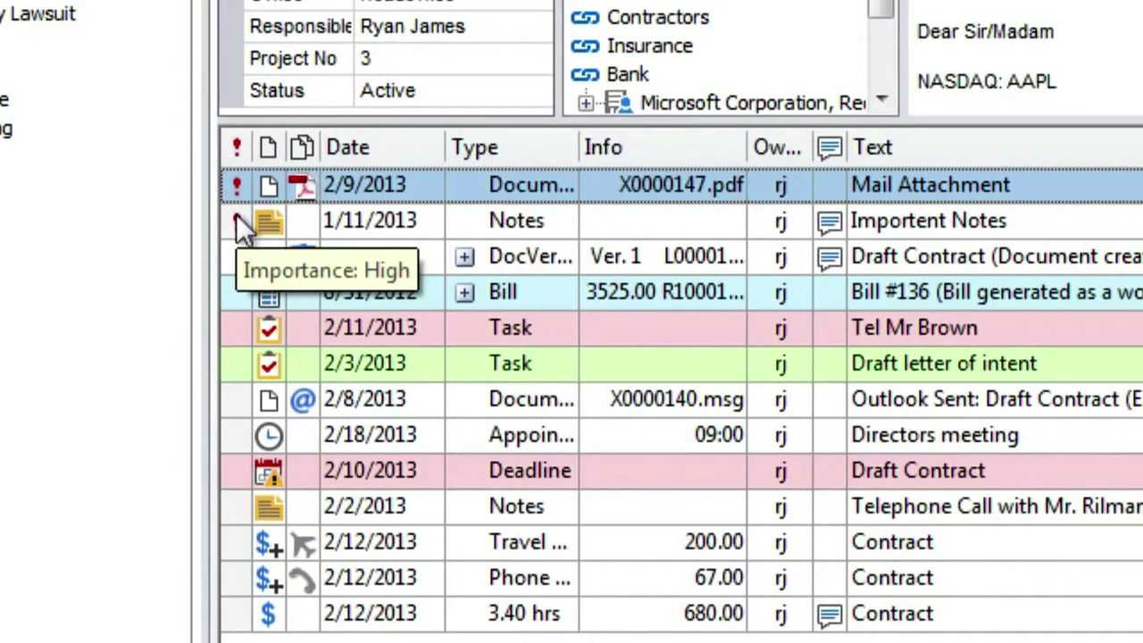
Sort the entries by Text, then group them by the Type field
right_click(415, 148)
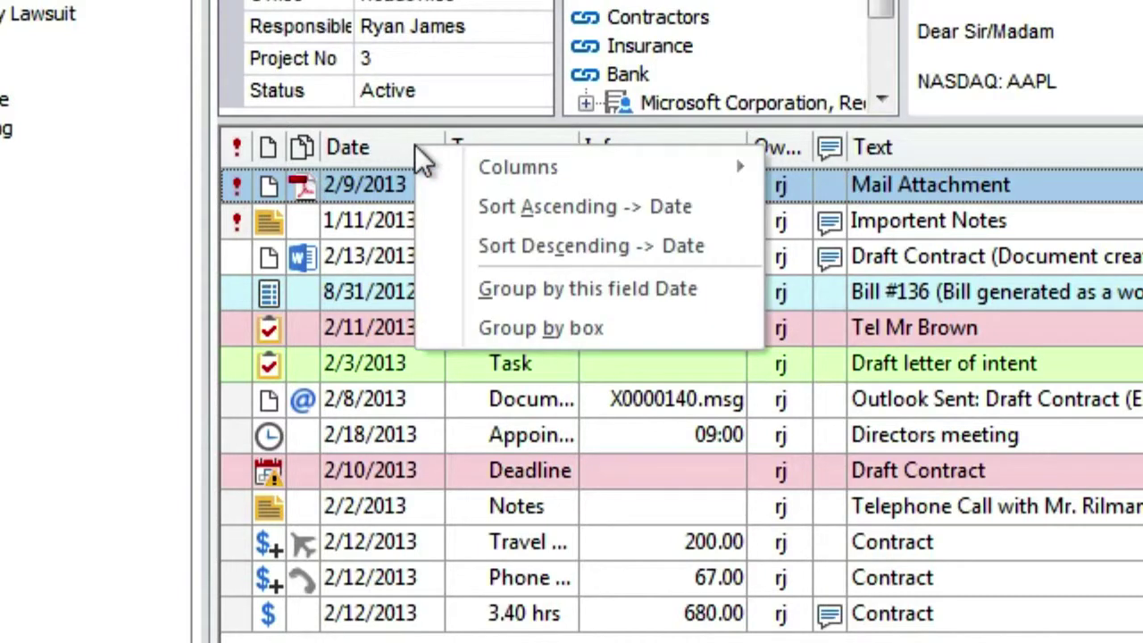
left_click(1040, 146)
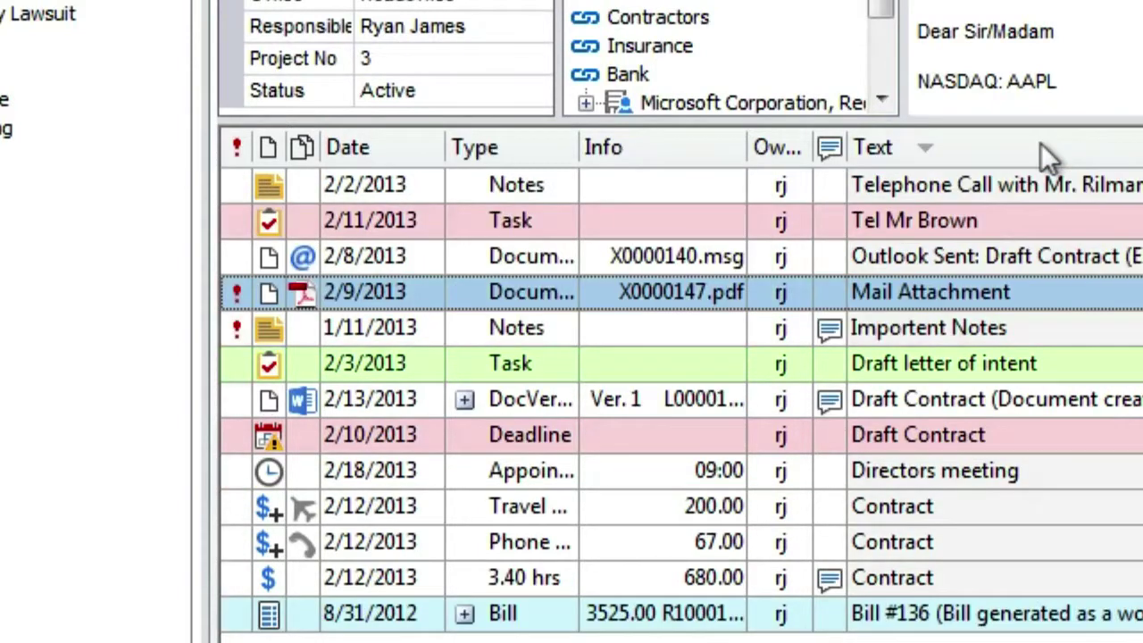
right_click(536, 142)
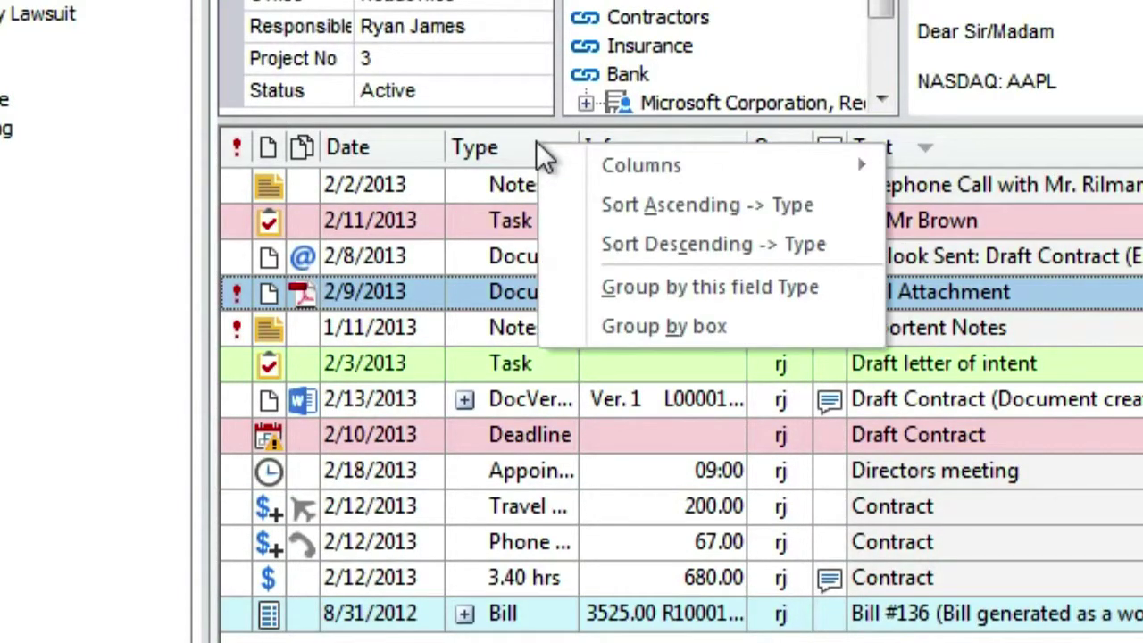
left_click(674, 286)
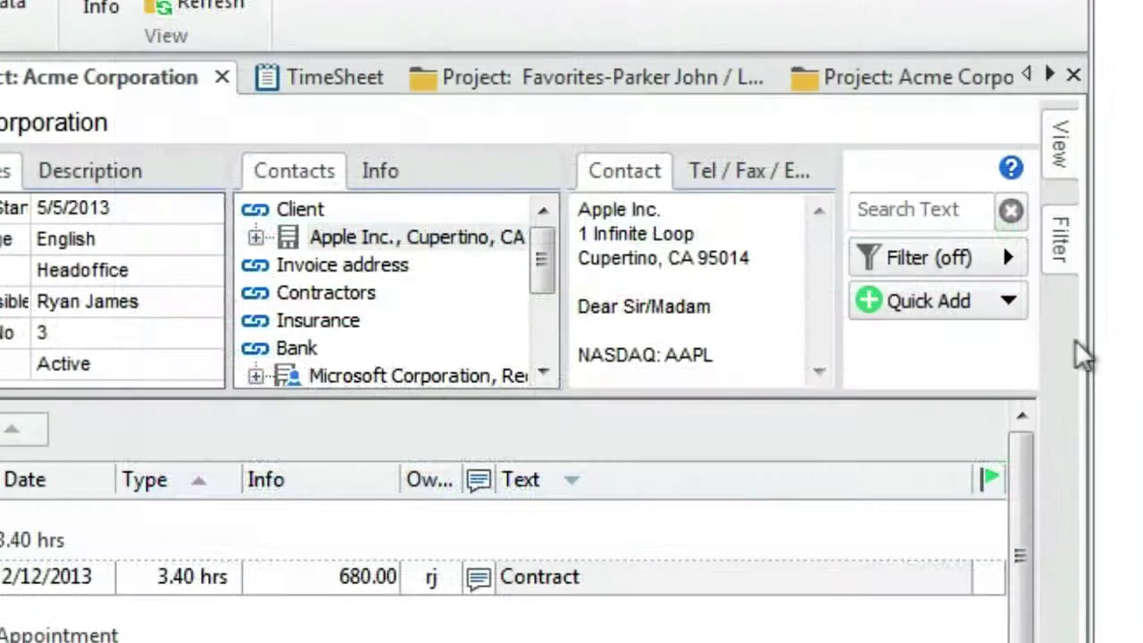
In the entry-type filter, exclude periodical fees while keeping fees and expenses shown
left_click(1007, 257)
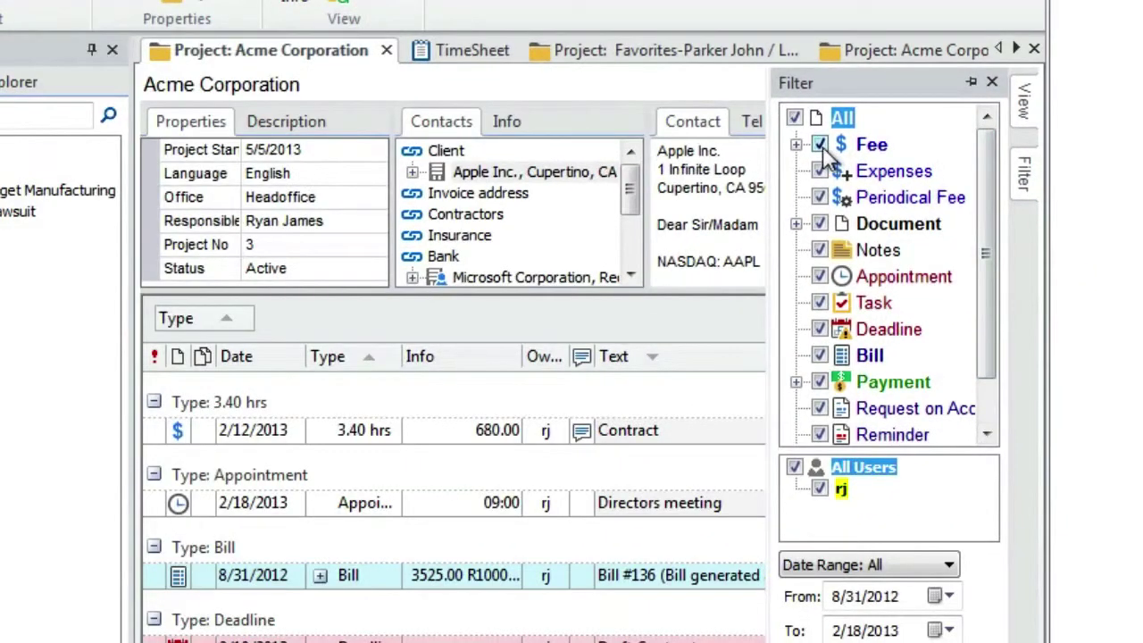
left_click(820, 144)
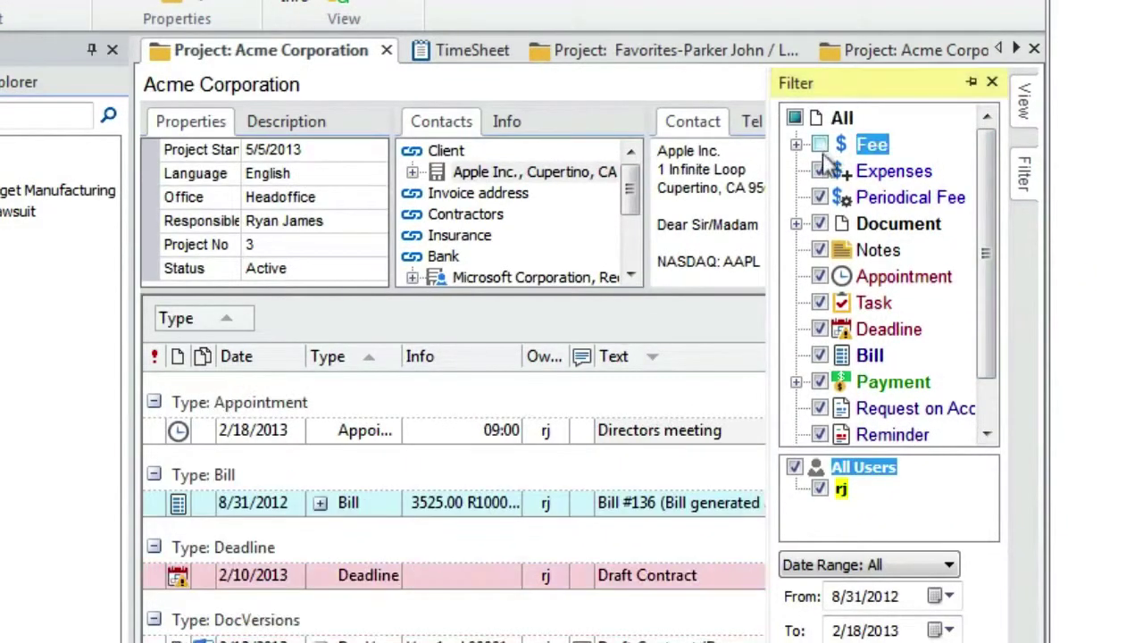
left_click(820, 171)
left_click(819, 198)
left_click(830, 171)
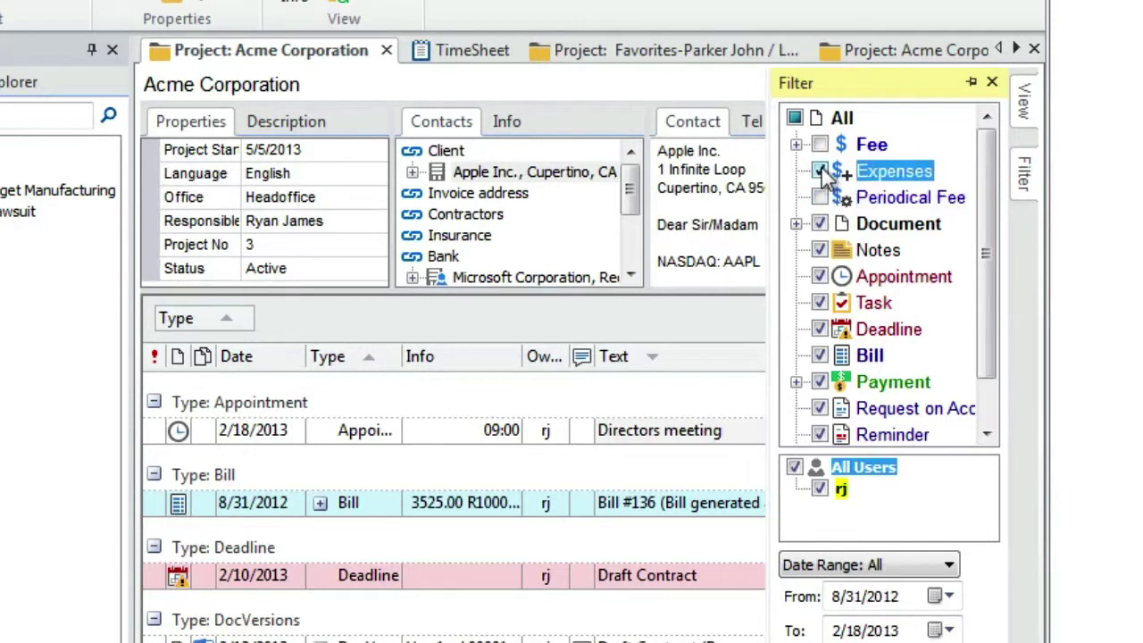
left_click(820, 145)
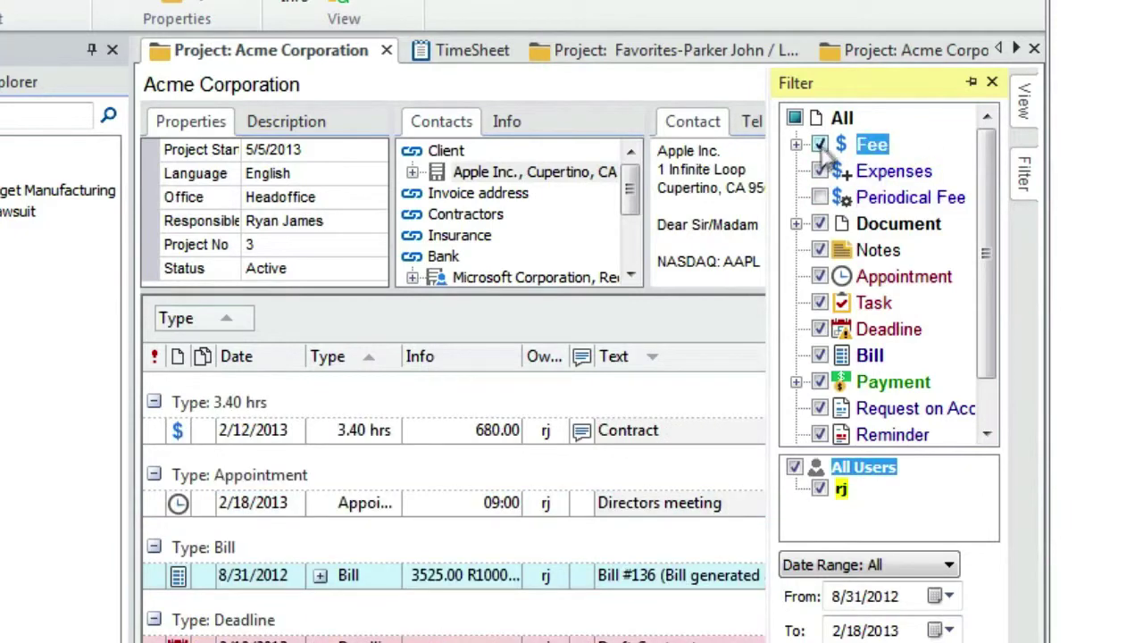
Auto-hide the filter pane and search the entries for 'draf'
left_click(972, 83)
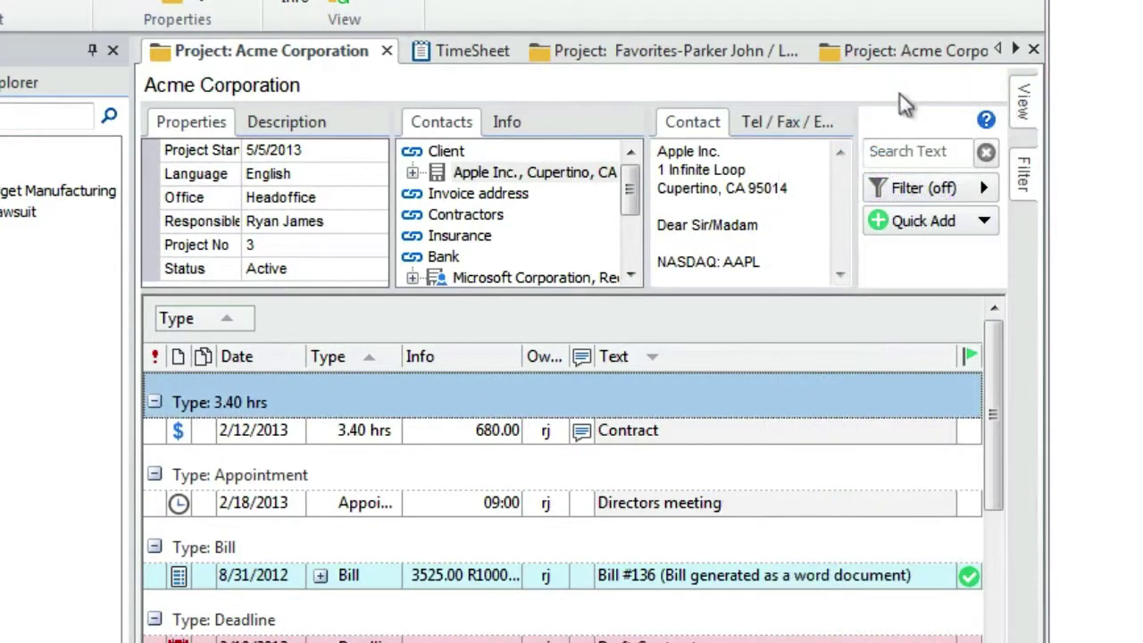
left_click(915, 152)
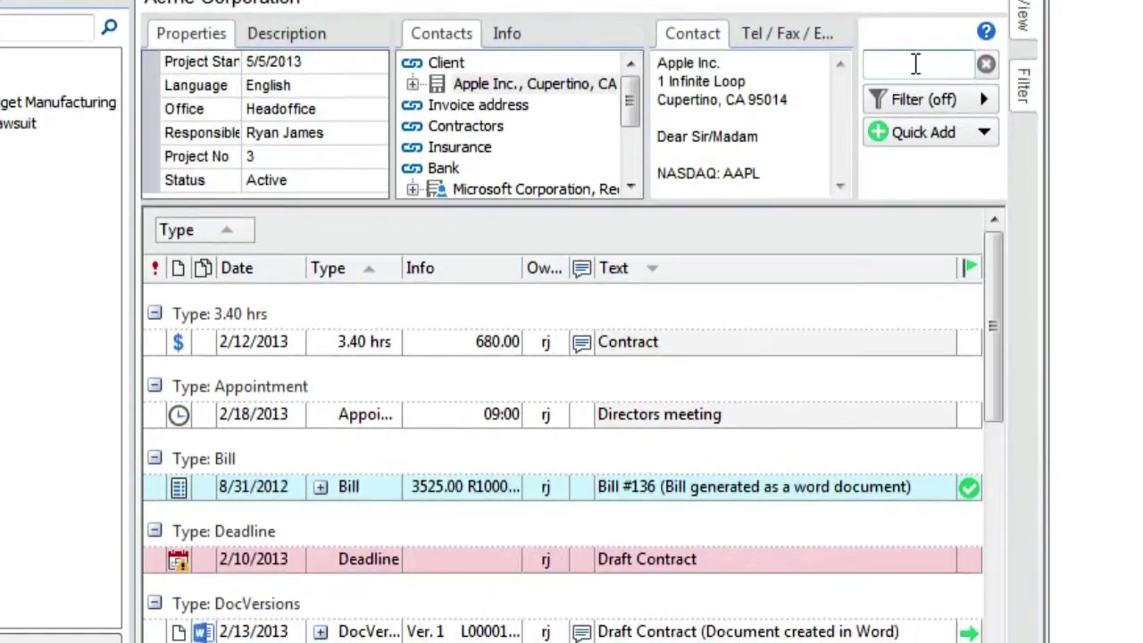
type("draf")
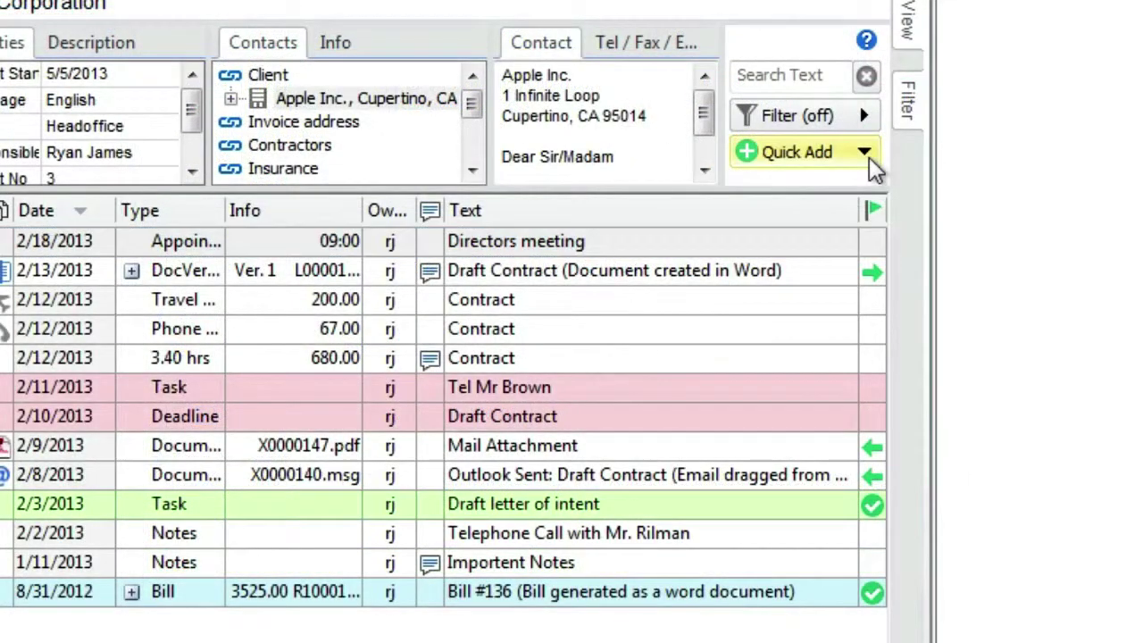
Add a 'Filing fee.' entry from 10:00 to 11:00 with an internal handling note
left_click(866, 154)
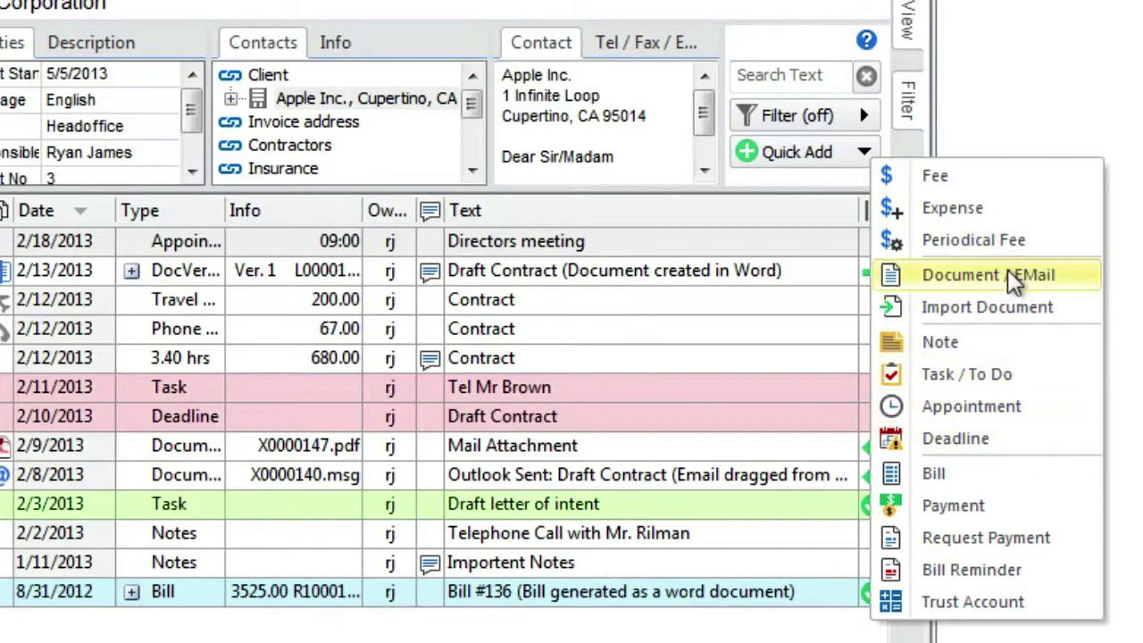
left_click(957, 178)
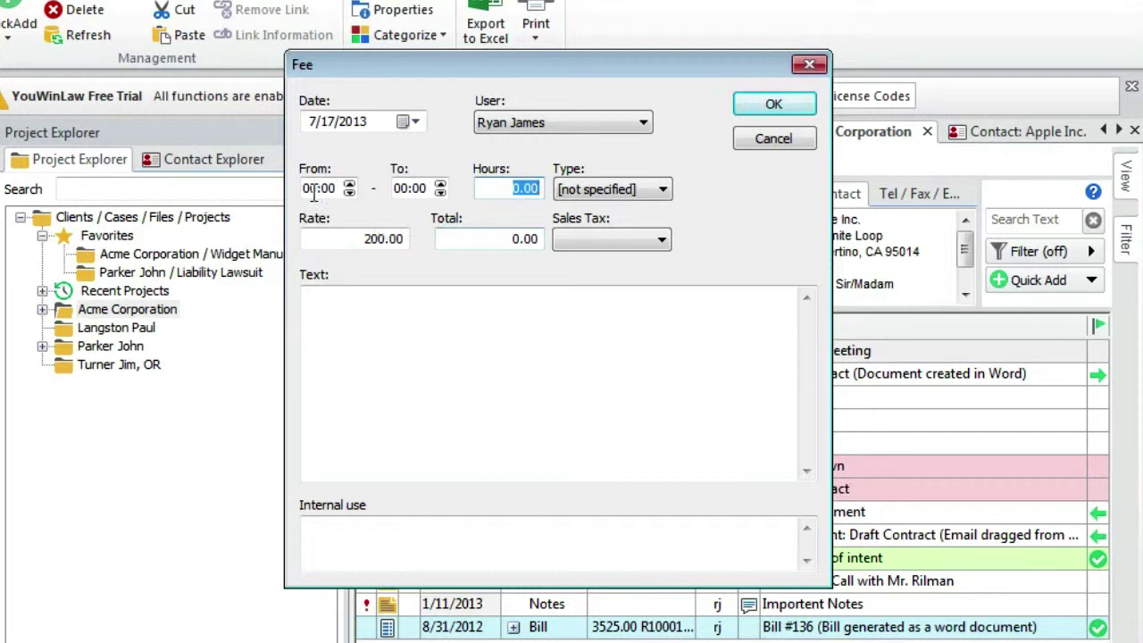
left_click(309, 189)
type("10")
key("Tab")
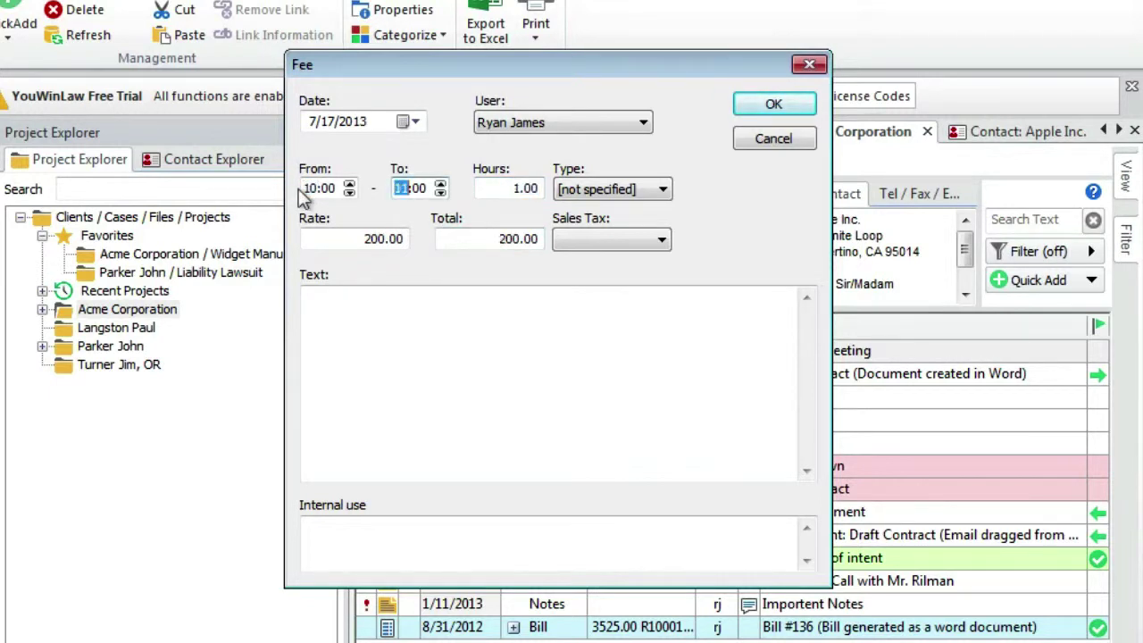
left_click(386, 323)
left_click(376, 559)
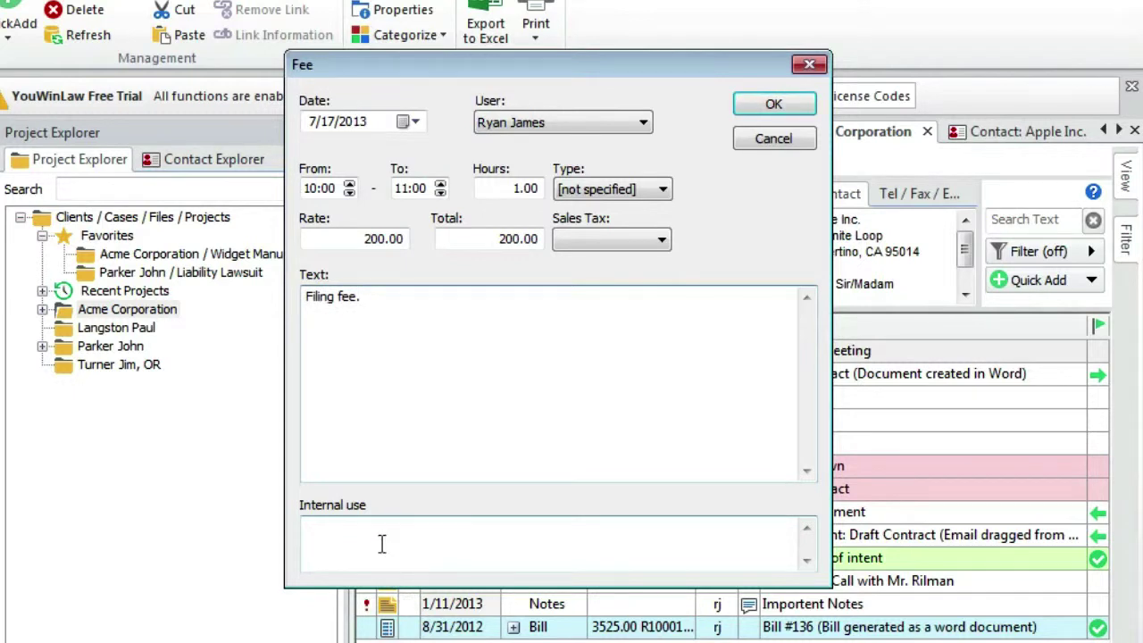
left_click(381, 543)
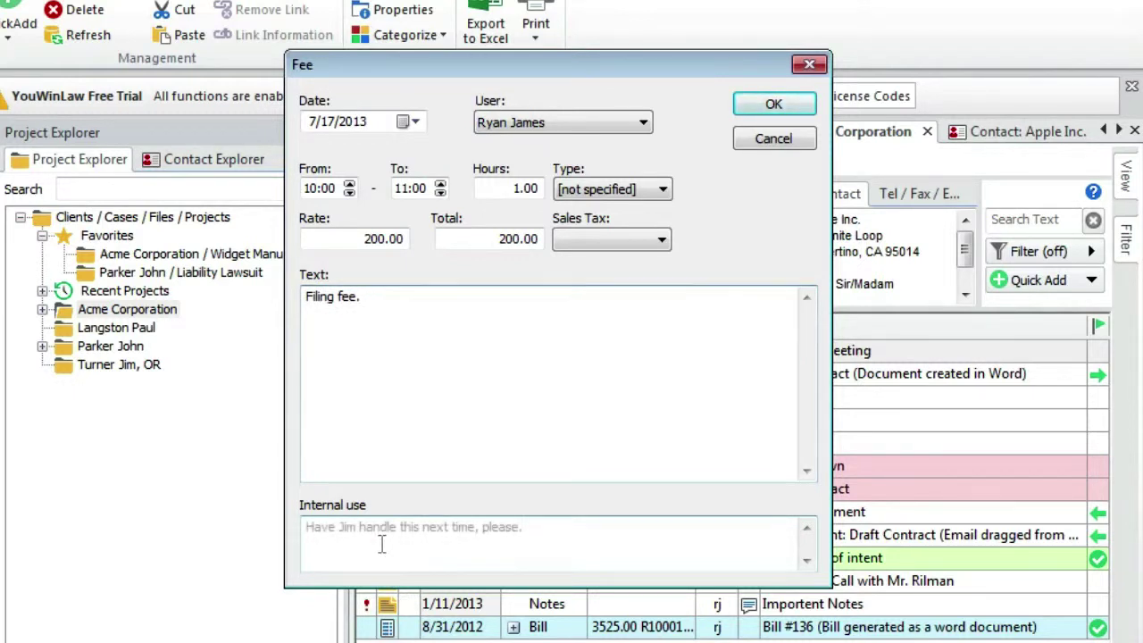
type("Have Jim handle this next time, please.")
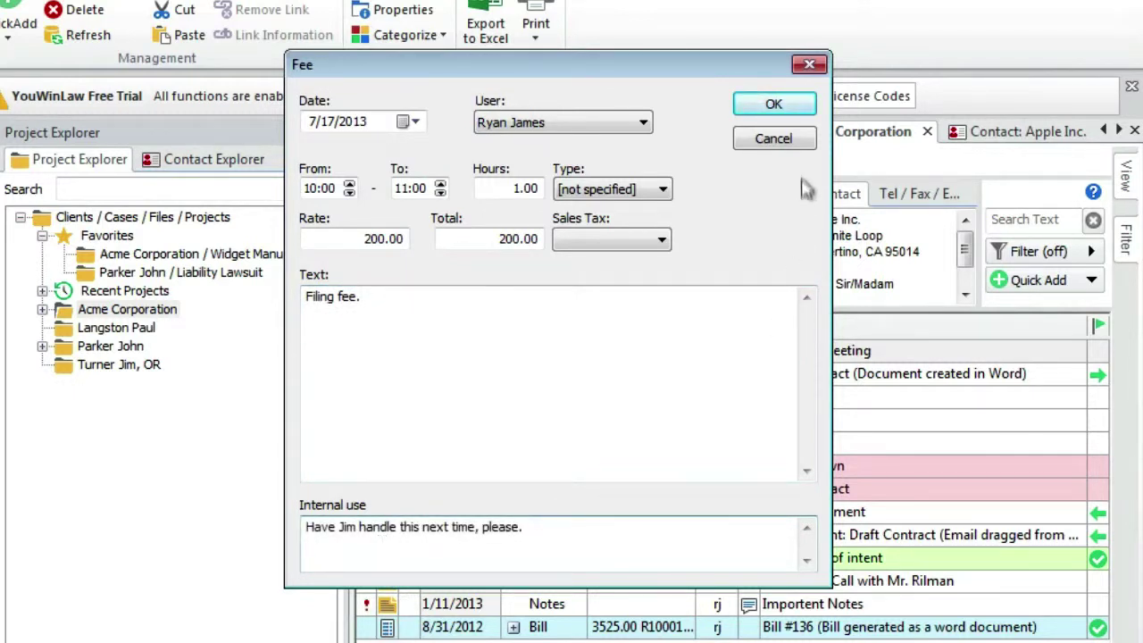
left_click(790, 106)
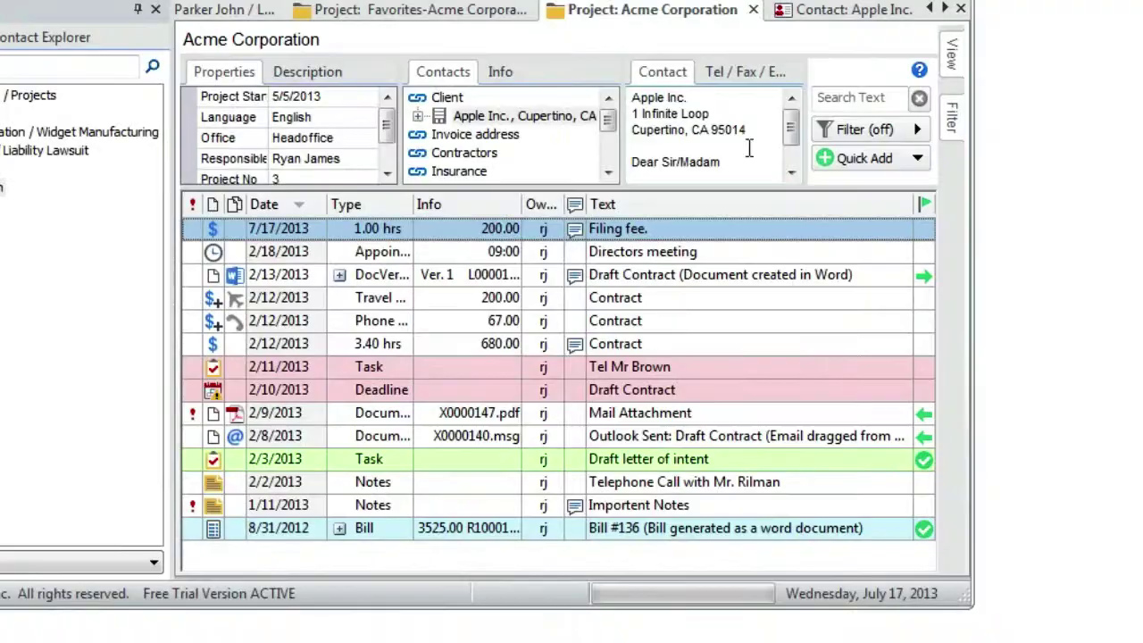
Add an Initial Consultation appointment on 7/19/2013, 17:00–17:30, in category Important
left_click(918, 158)
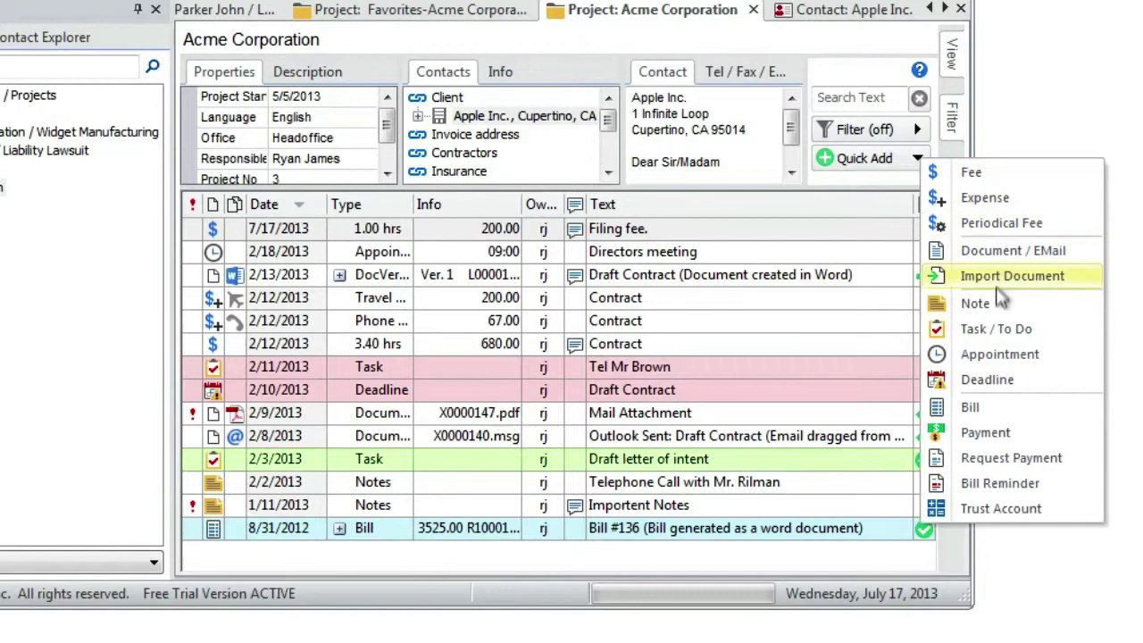
left_click(999, 354)
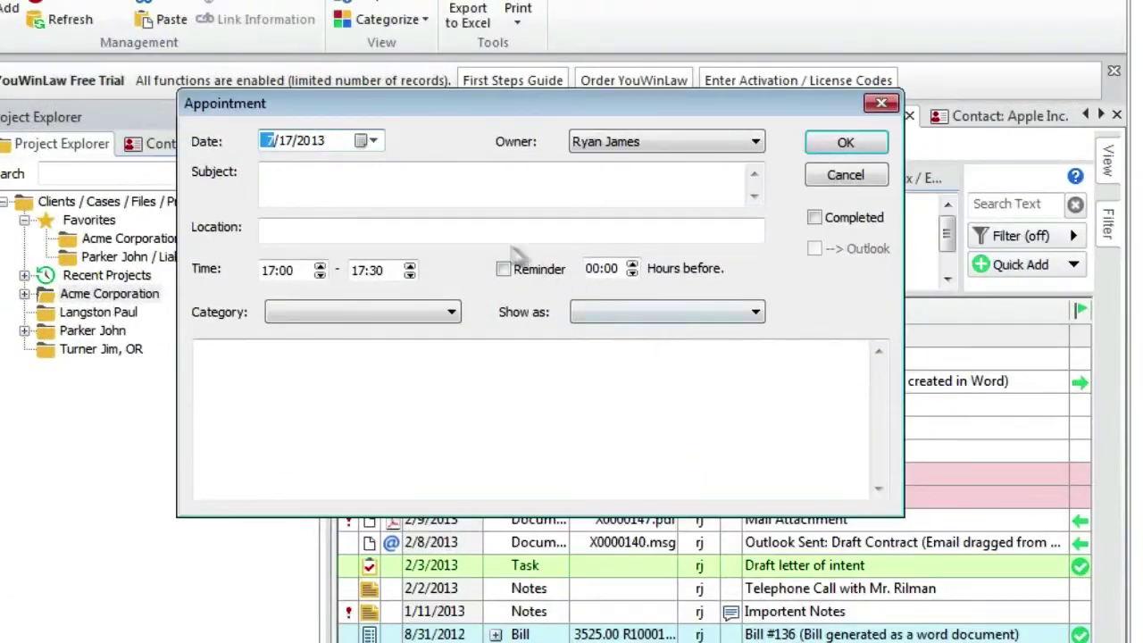
left_click(369, 141)
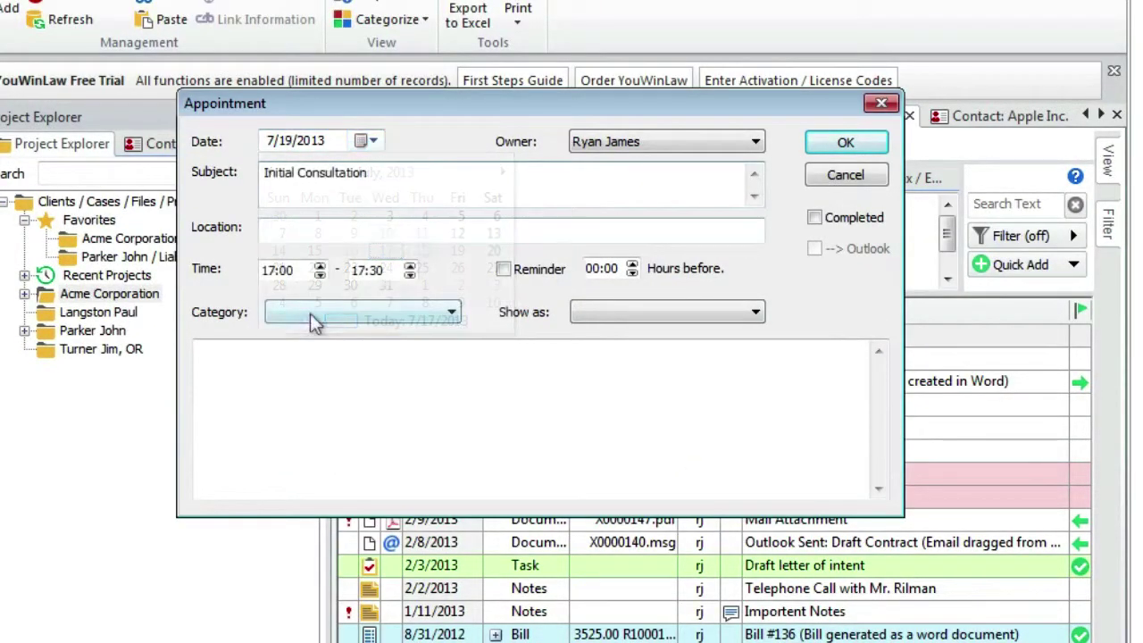
left_click(314, 322)
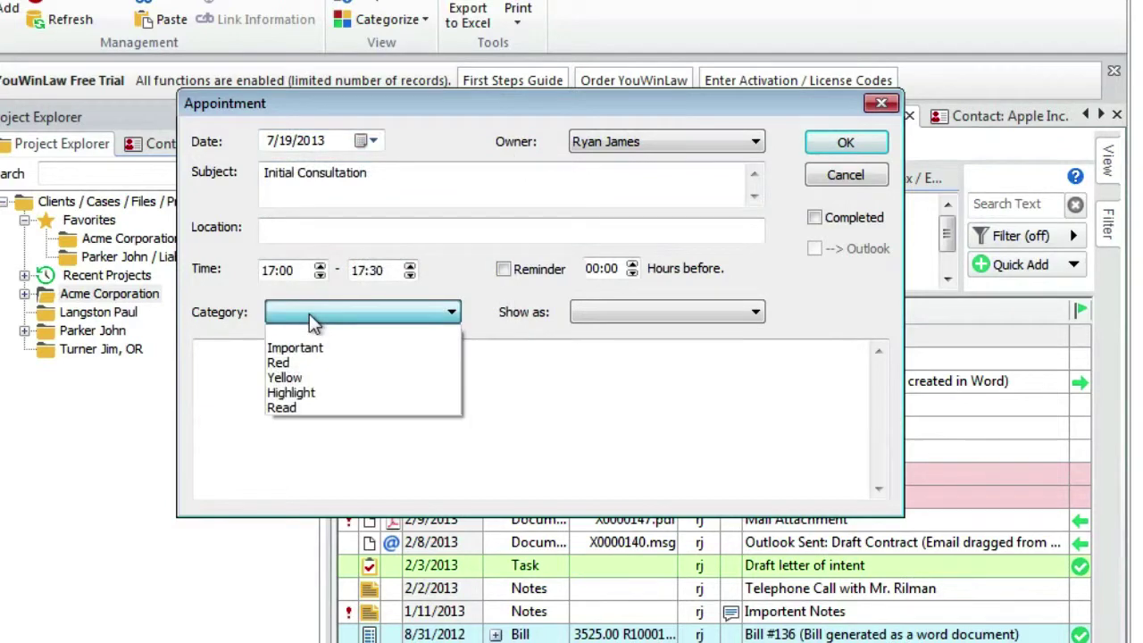
left_click(315, 348)
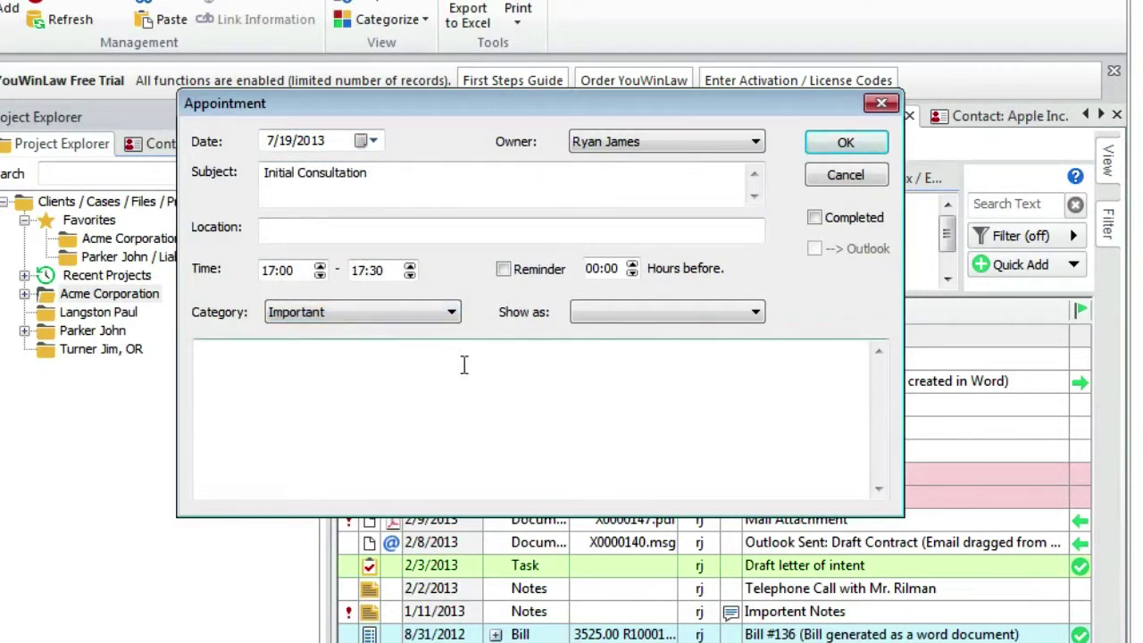
left_click(836, 143)
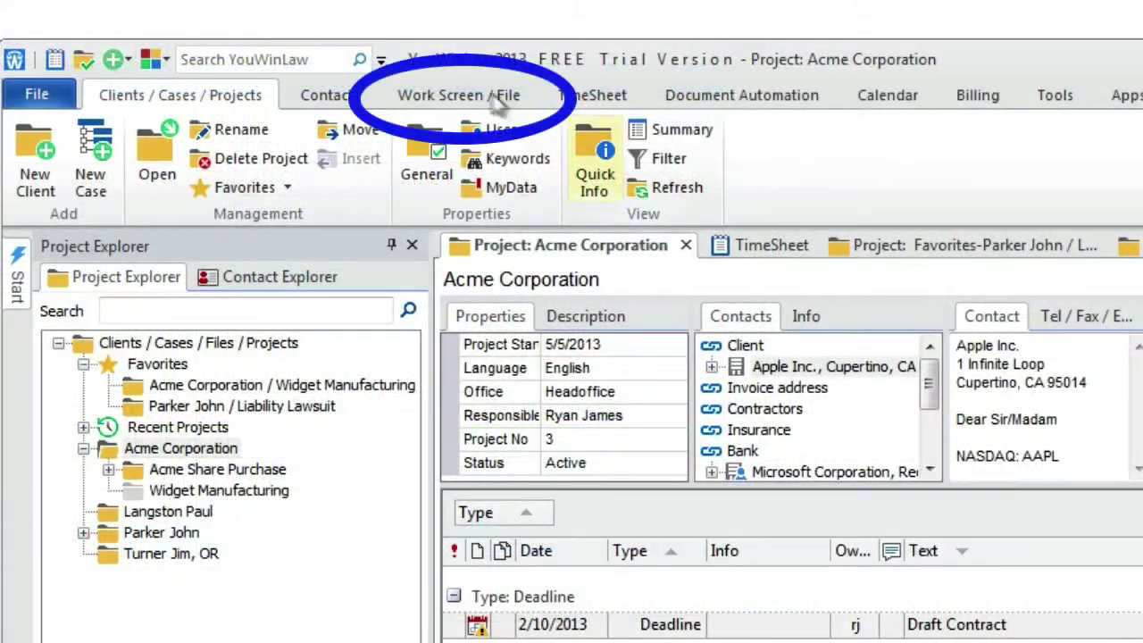
View the Acme financial summary, then export the entry list to an Excel worksheet
left_click(496, 98)
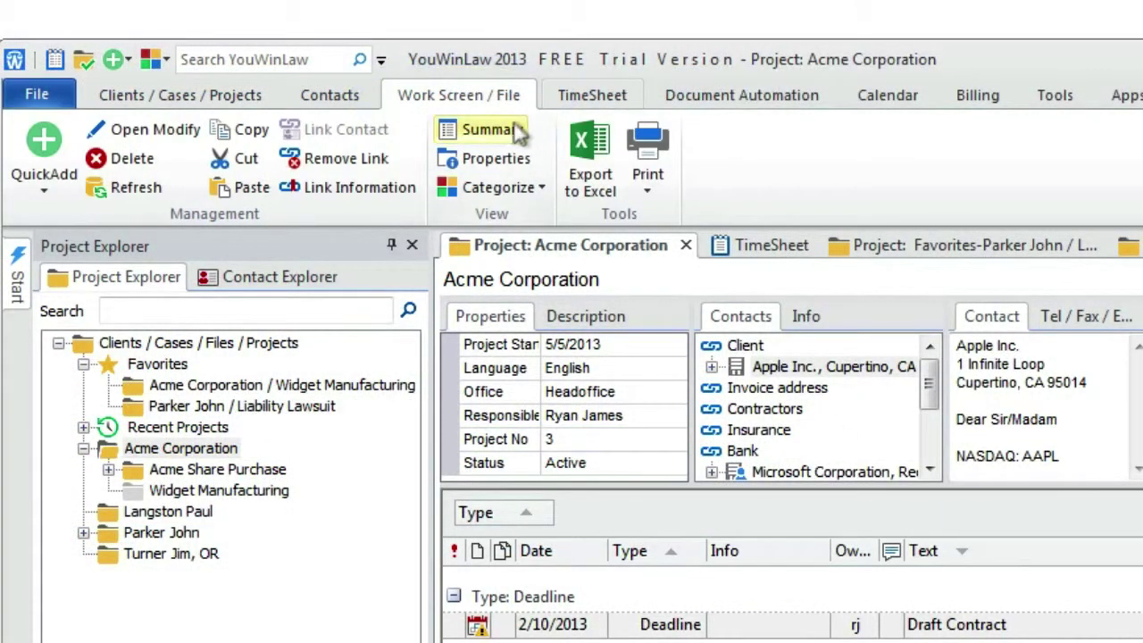
left_click(501, 125)
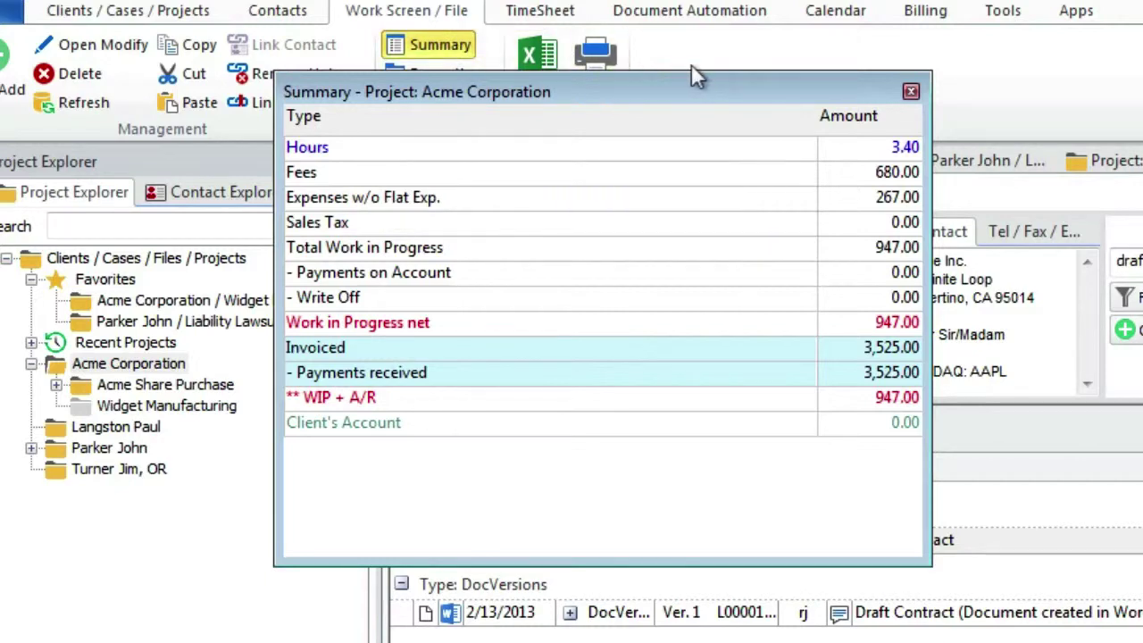
left_click(909, 92)
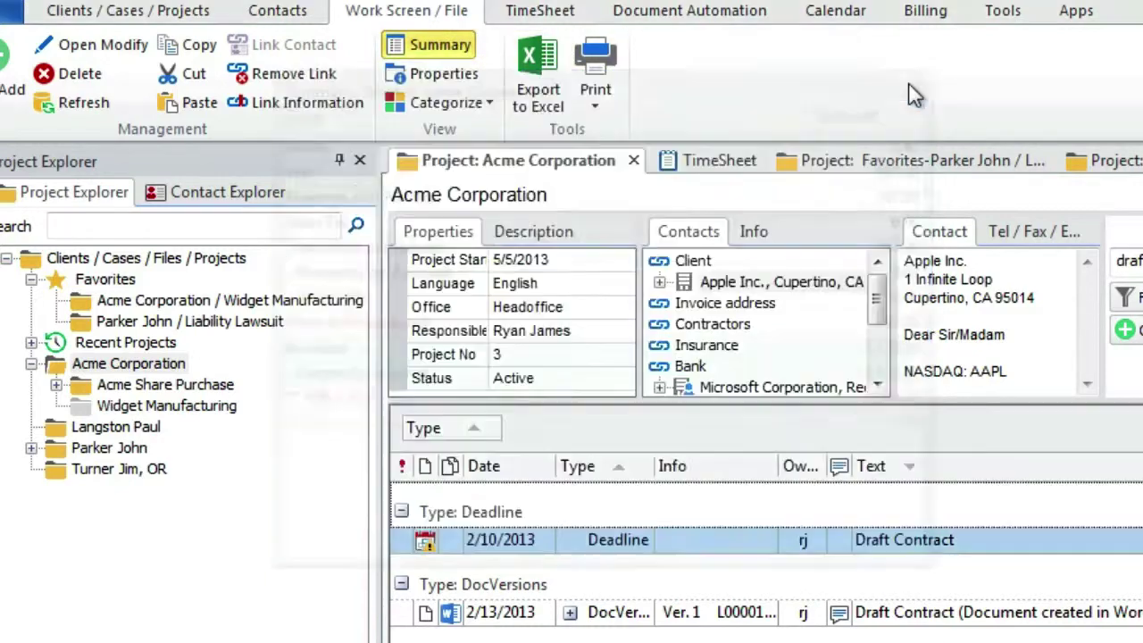
left_click(541, 65)
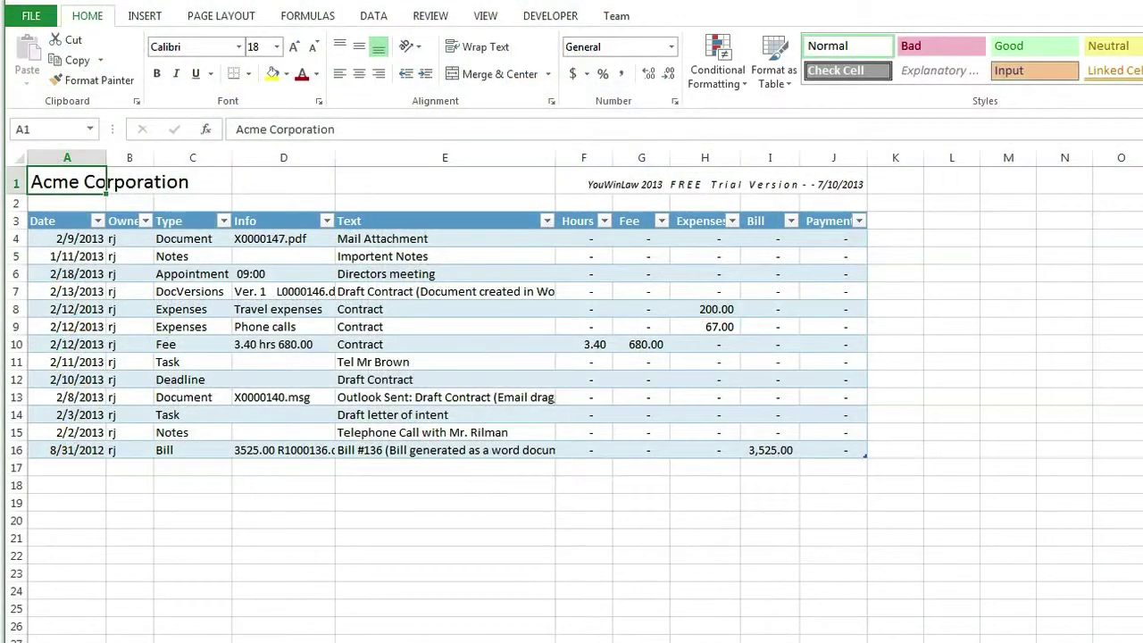